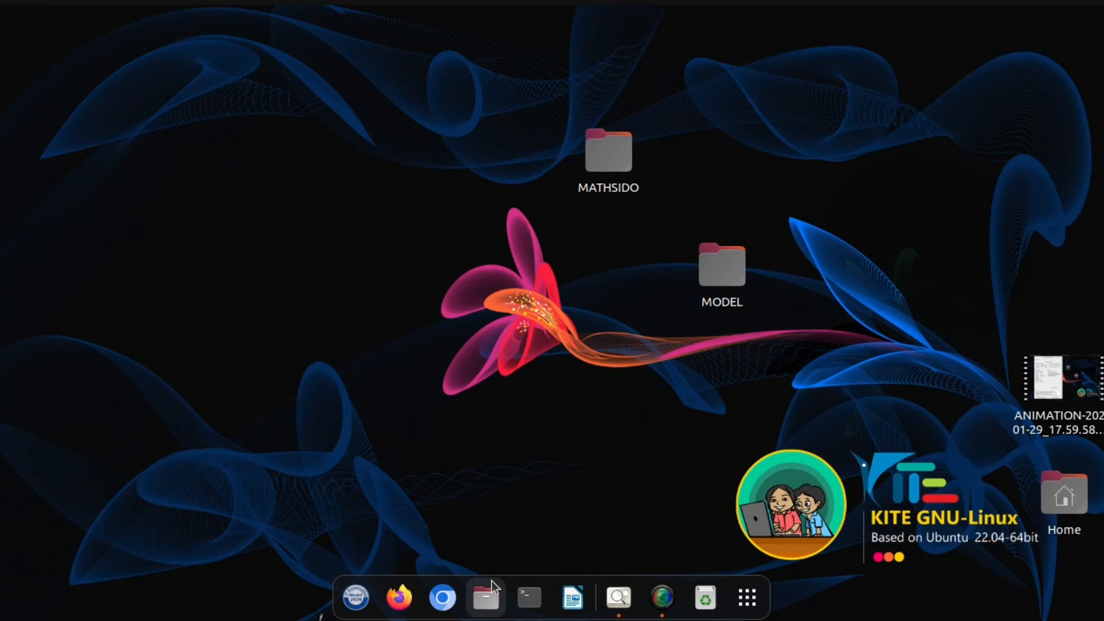
# - View the exercise sheet 2.png in the Desktop folder MODEL/ANIMA to read the animation task's requirements
pyautogui.click(486, 598)
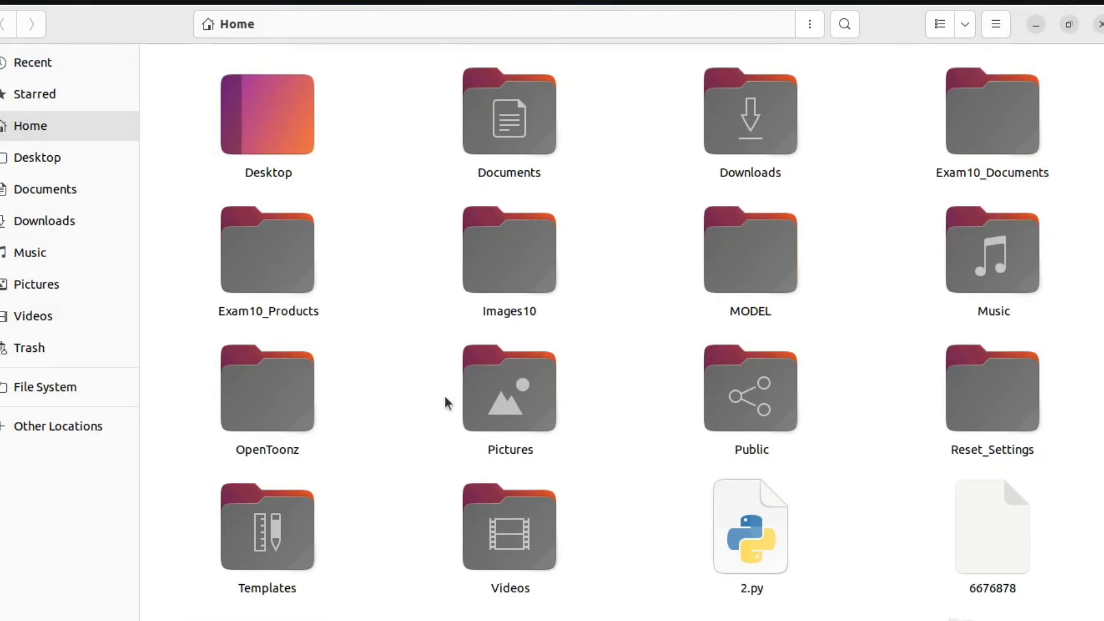
pyautogui.click(59, 157)
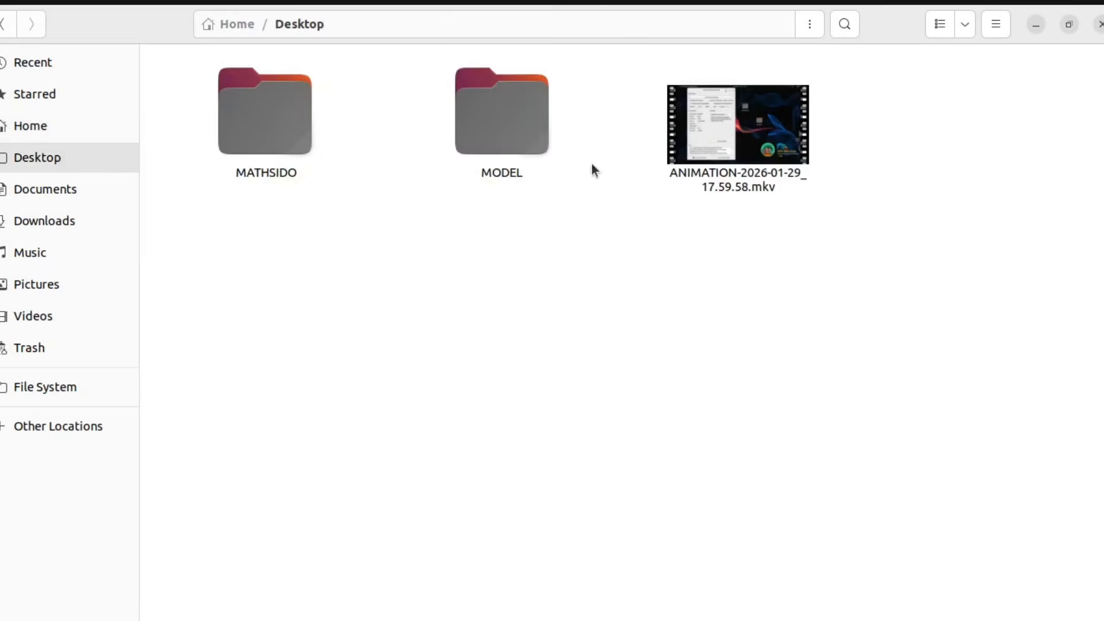
pyautogui.doubleClick(519, 131)
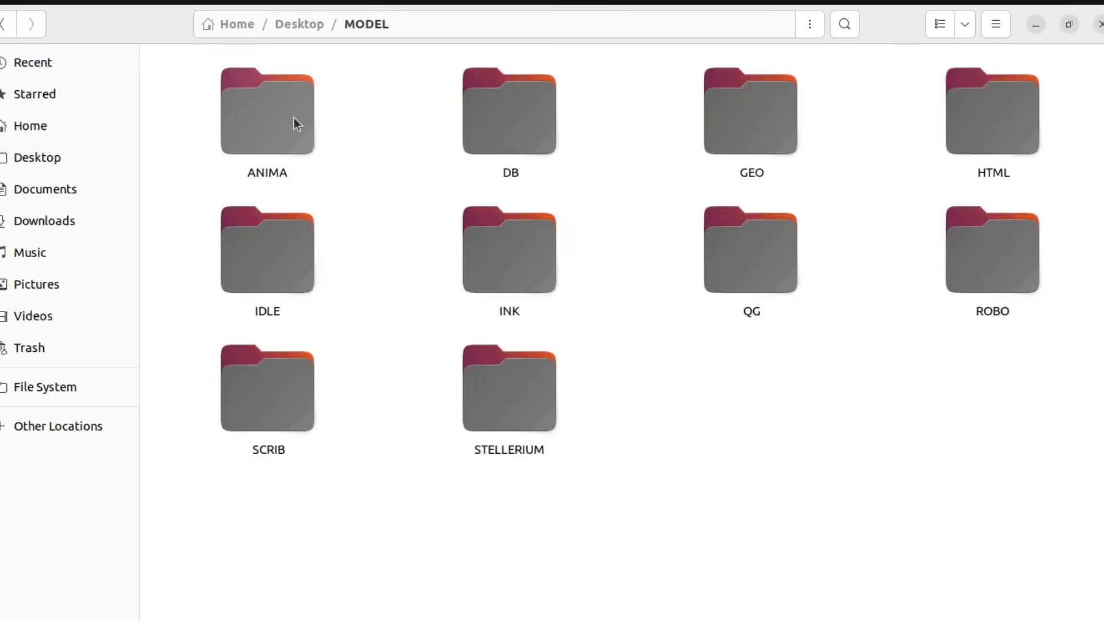
pyautogui.doubleClick(295, 119)
pyautogui.doubleClick(543, 113)
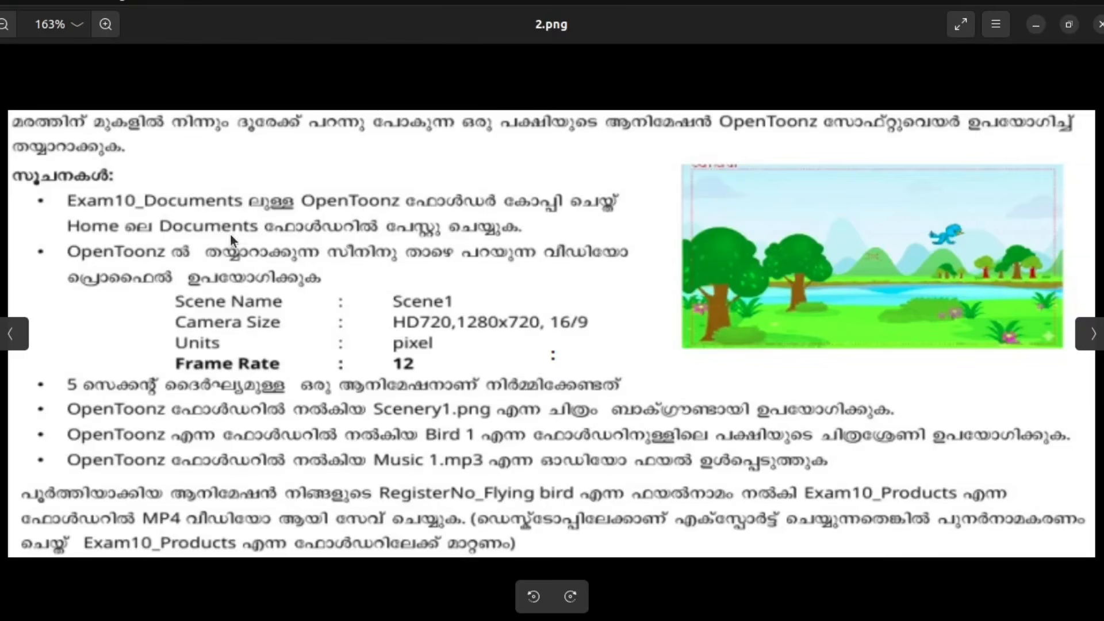
pyautogui.click(1030, 22)
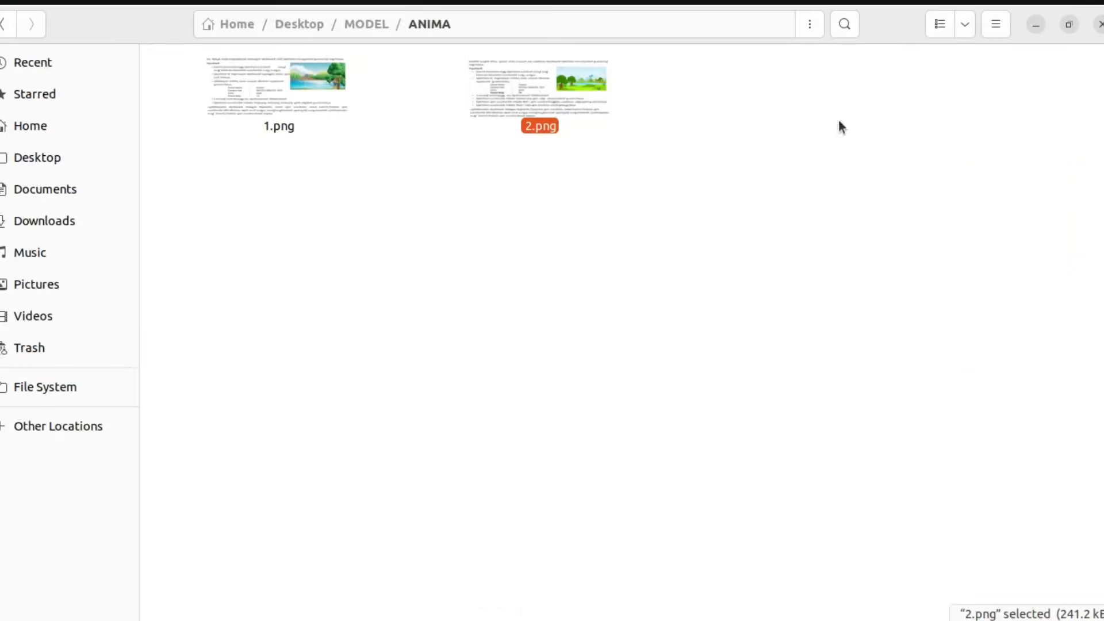
# - Copy the OpenToonz folder from Exam10_Documents into the Documents folder in Home, and close the file manager
pyautogui.click(76, 125)
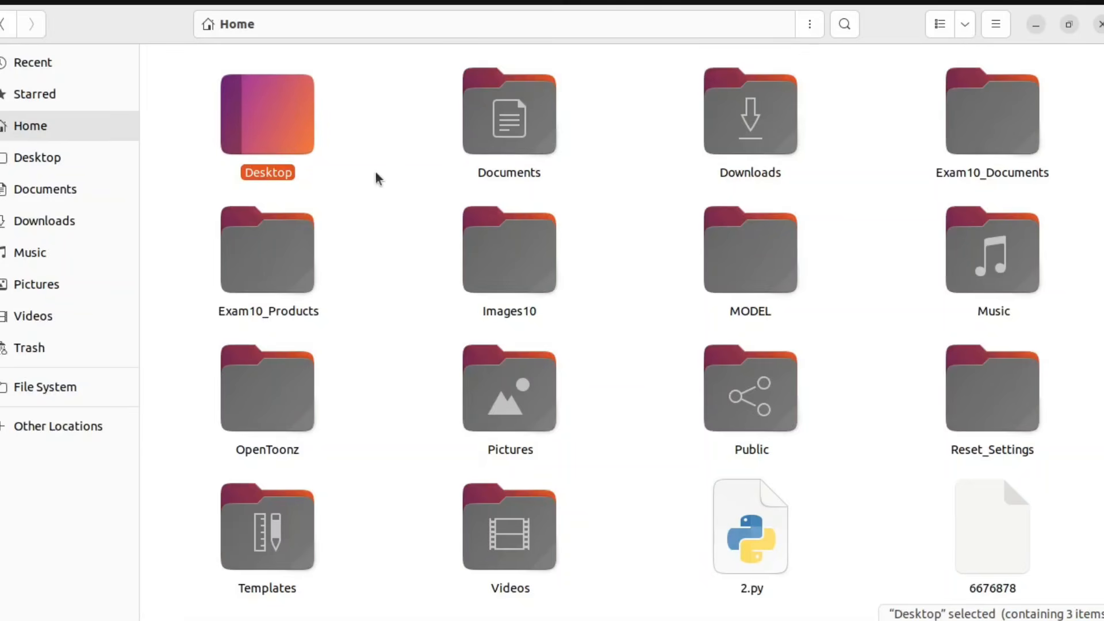
pyautogui.click(964, 140)
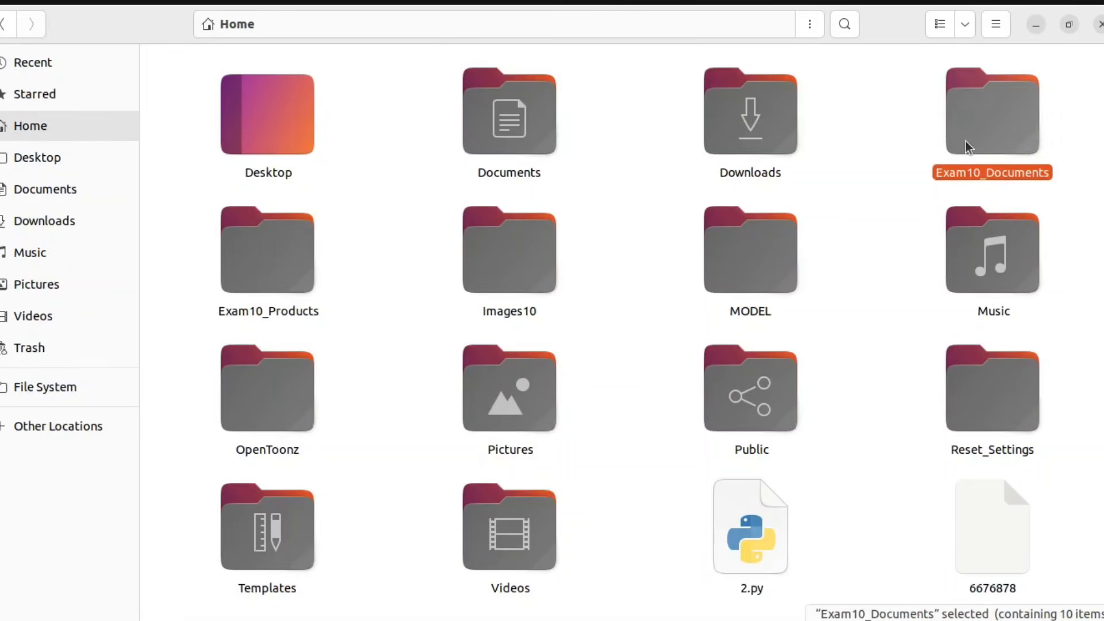
pyautogui.doubleClick(964, 140)
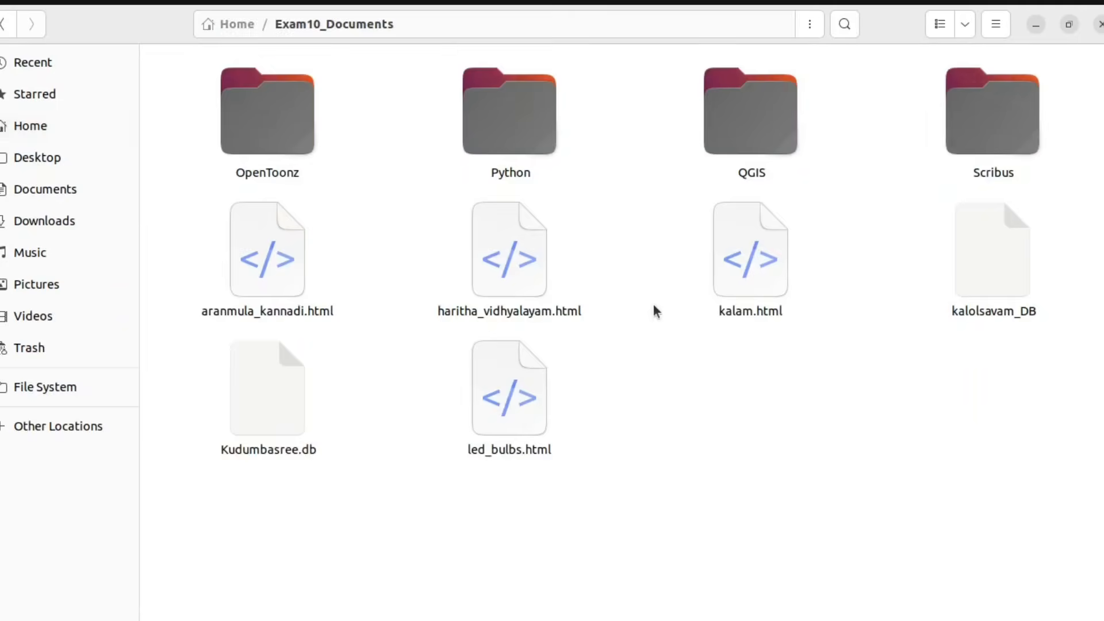
pyautogui.doubleClick(275, 122)
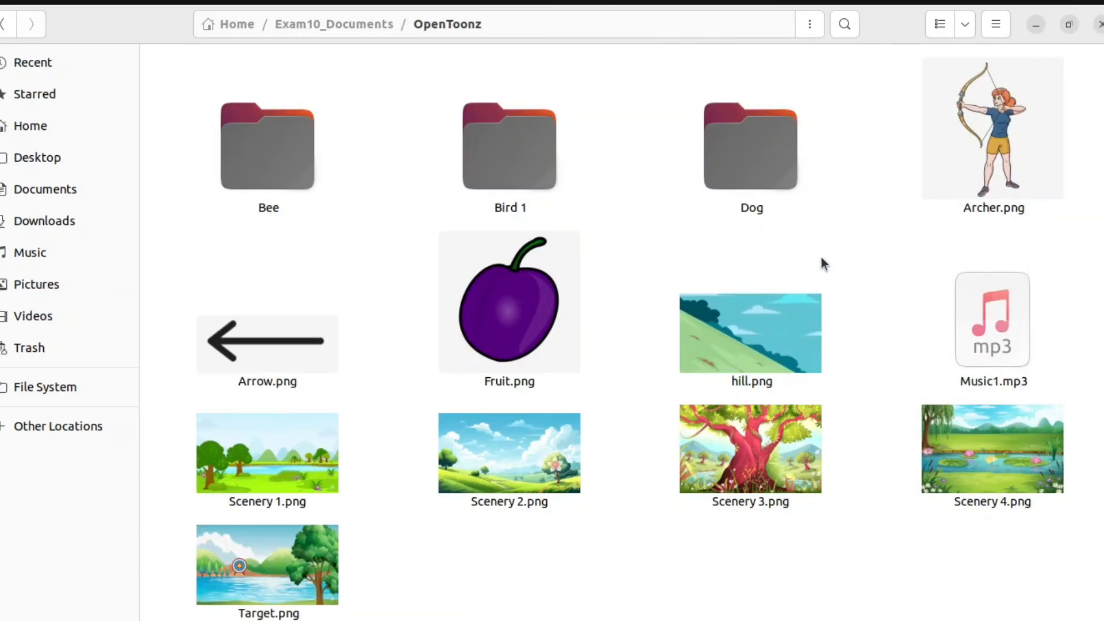
pyautogui.click(357, 31)
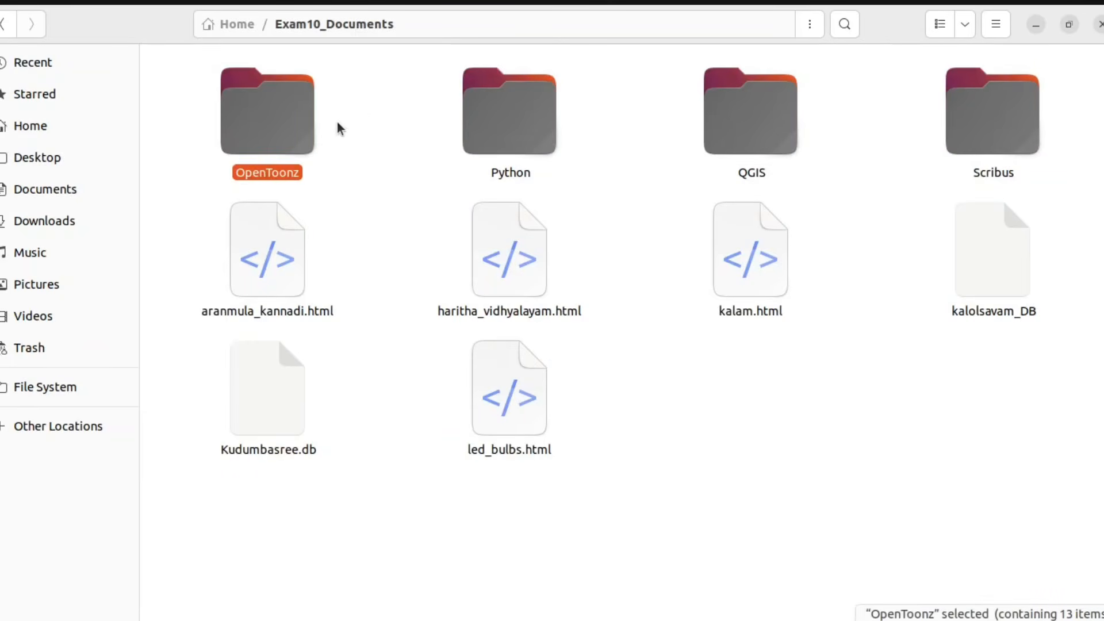
pyautogui.rightClick(278, 110)
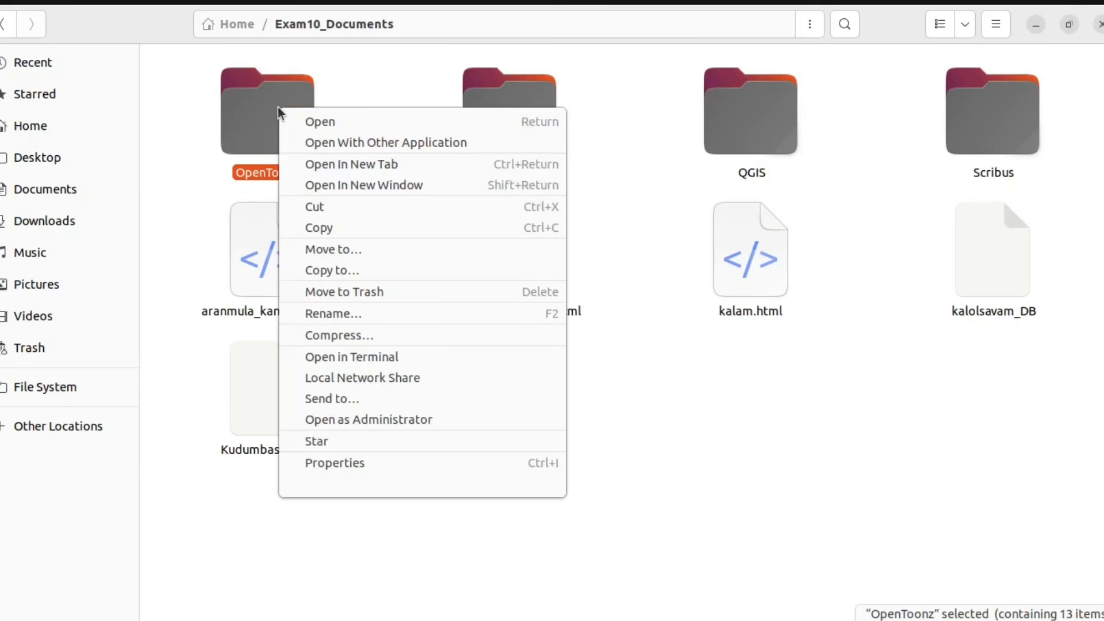
pyautogui.click(313, 228)
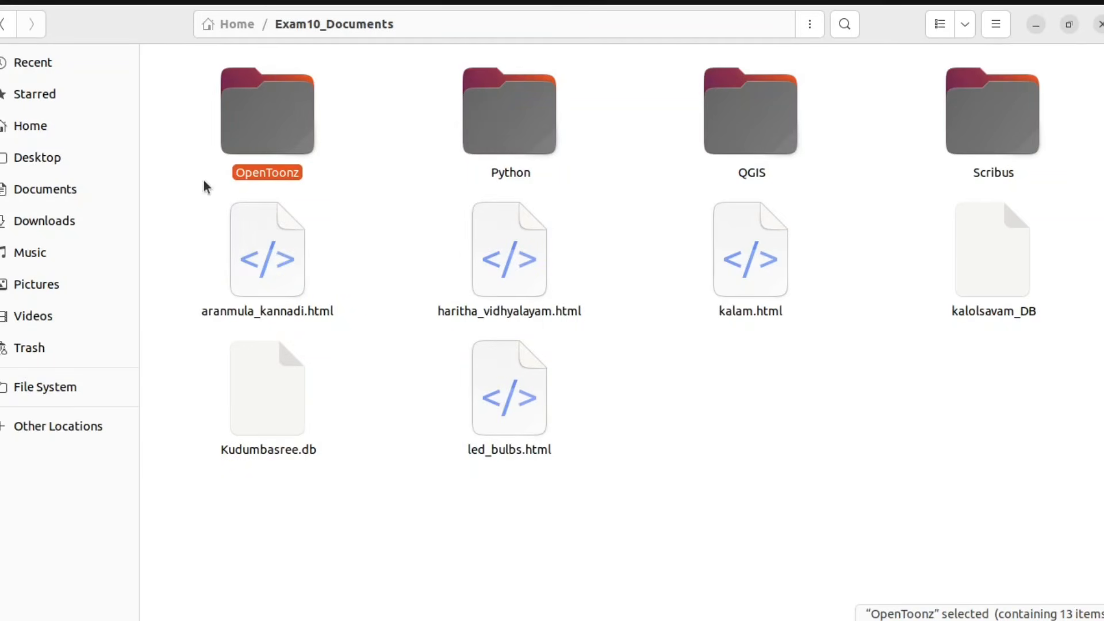
pyautogui.click(72, 136)
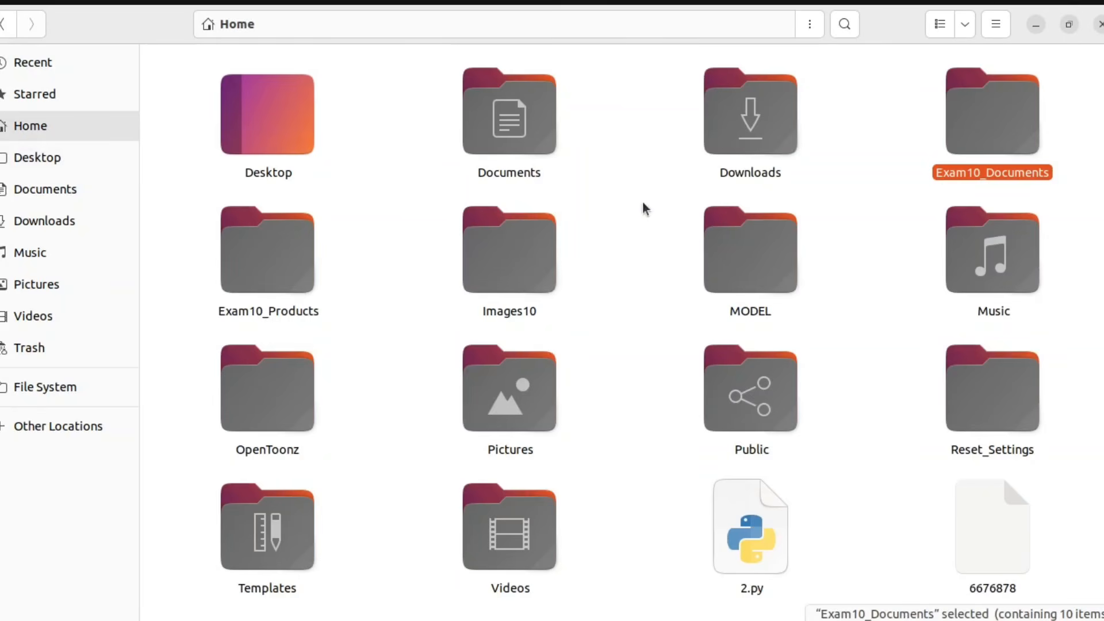
pyautogui.doubleClick(522, 141)
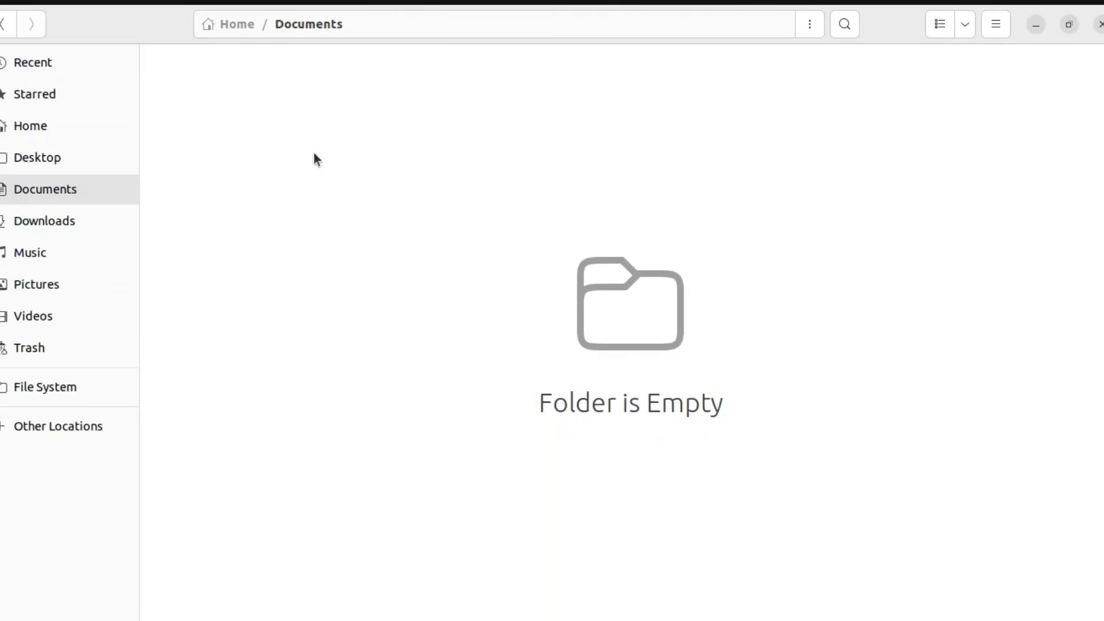
pyautogui.rightClick(318, 165)
pyautogui.click(367, 242)
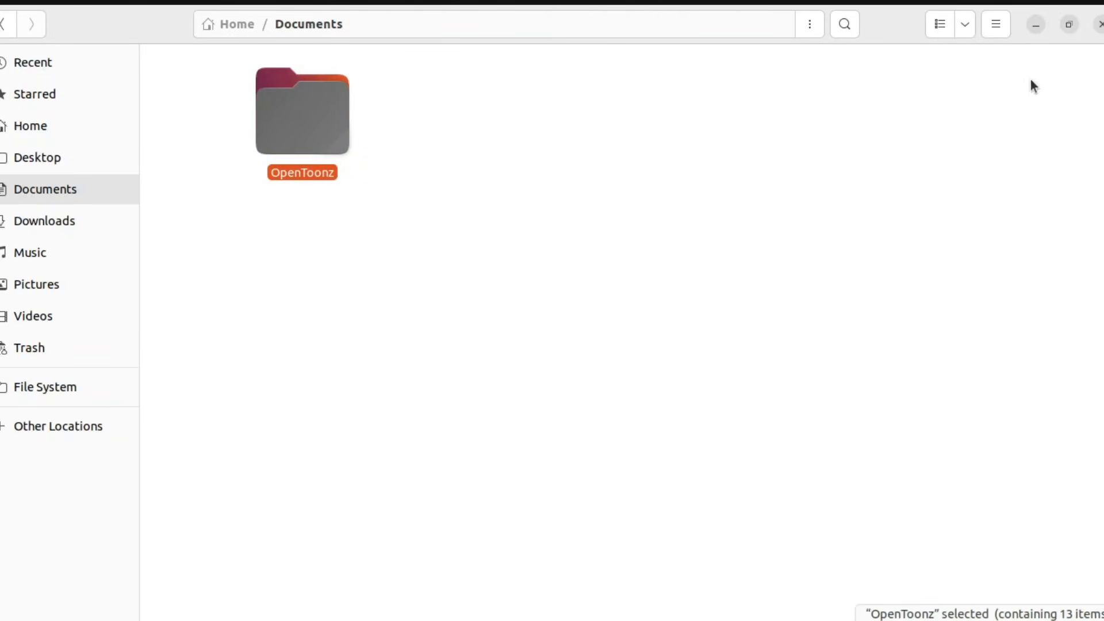
pyautogui.click(1100, 27)
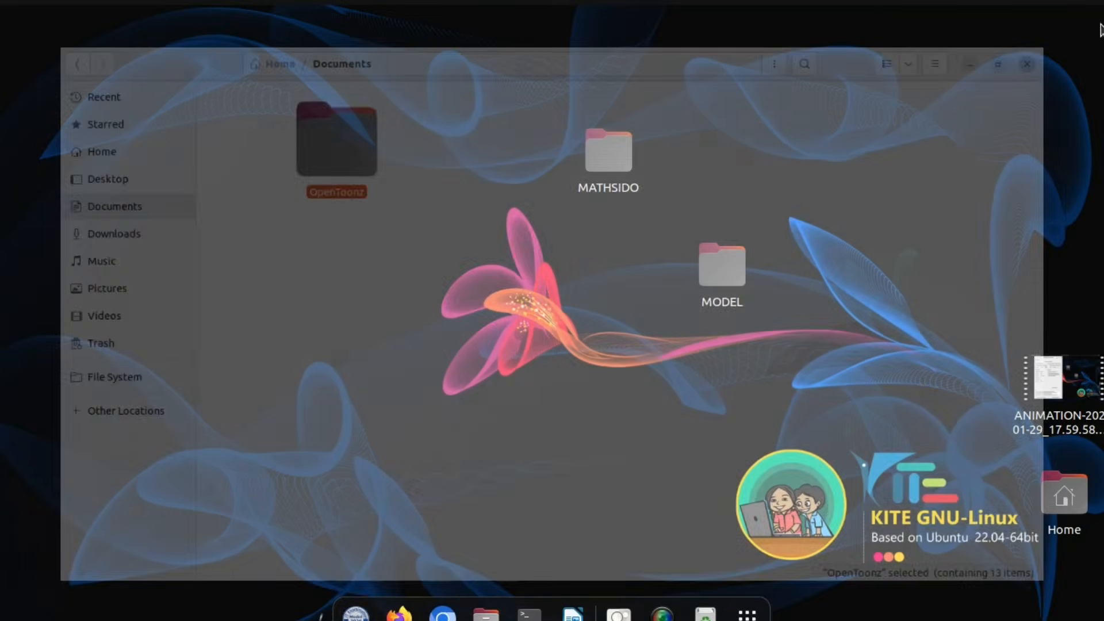
# - Search the installed applications for OpenToonz and launch it
pyautogui.moveTo(1, 1)
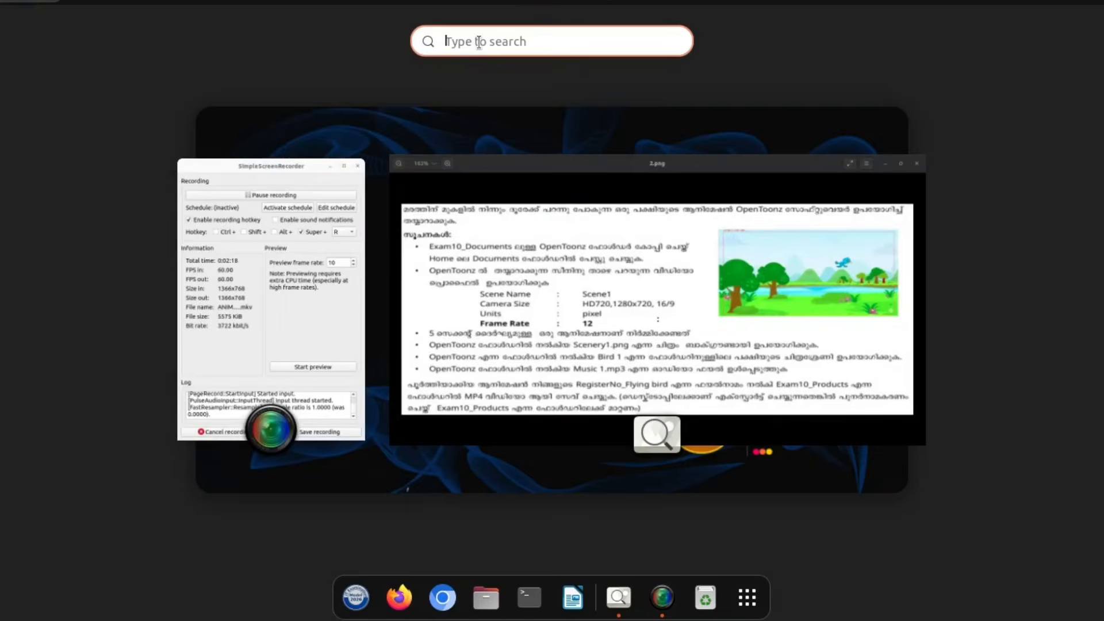
pyautogui.write('OP')
pyautogui.click(161, 146)
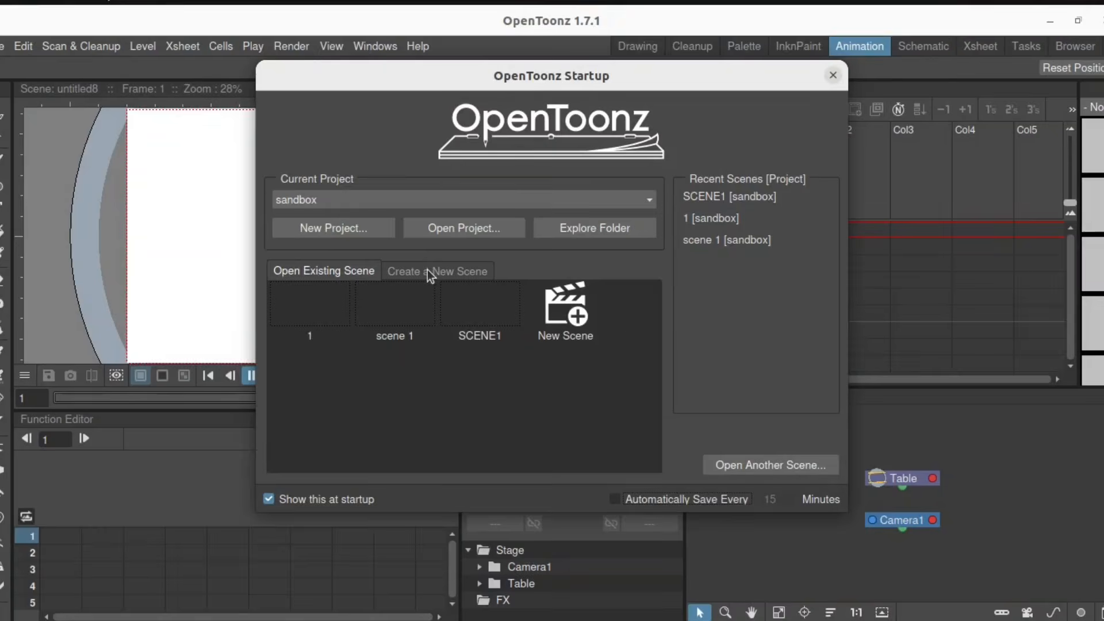
# - Create a new scene named SCENE 1 with camera size HD 720, 1280x720, 16/9, pixel units and a frame rate of 12
pyautogui.click(427, 270)
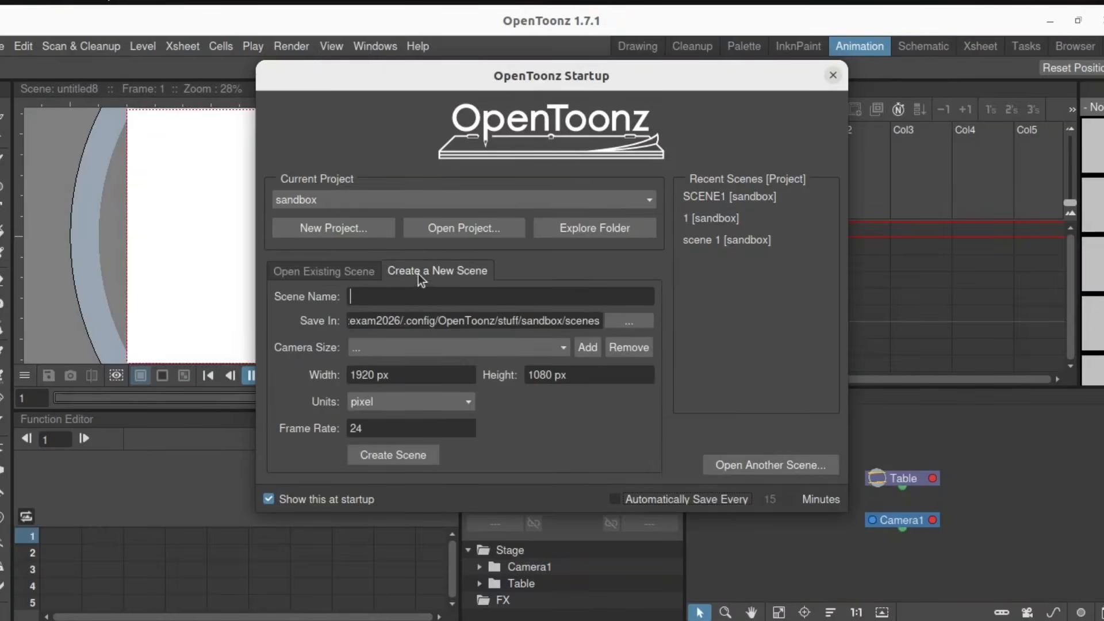
pyautogui.click(359, 296)
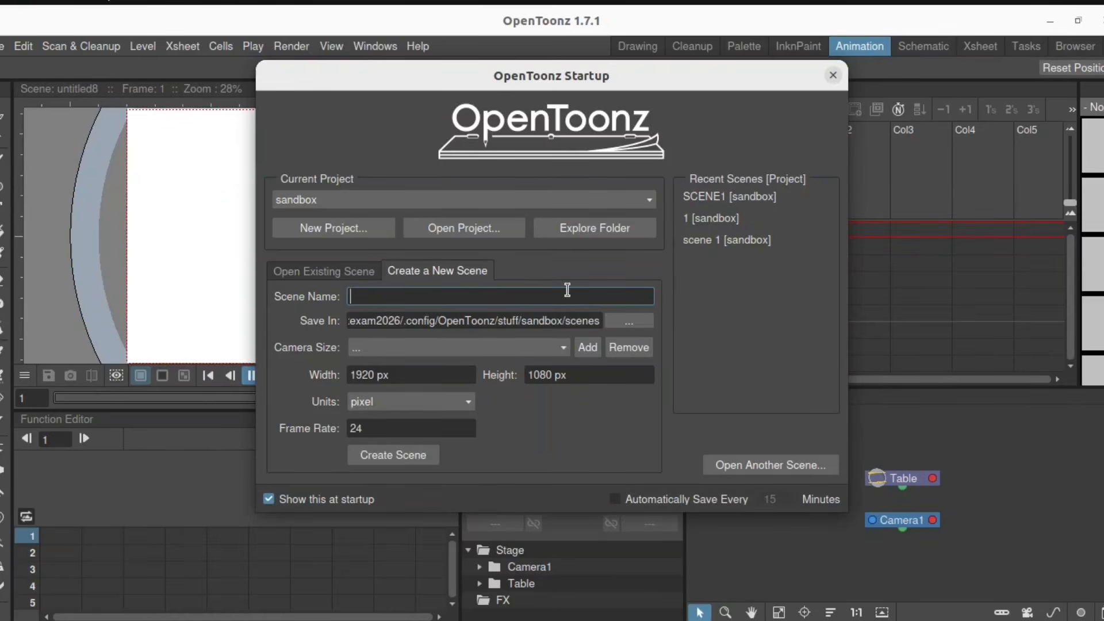
pyautogui.write('SCENE 1')
pyautogui.click(374, 348)
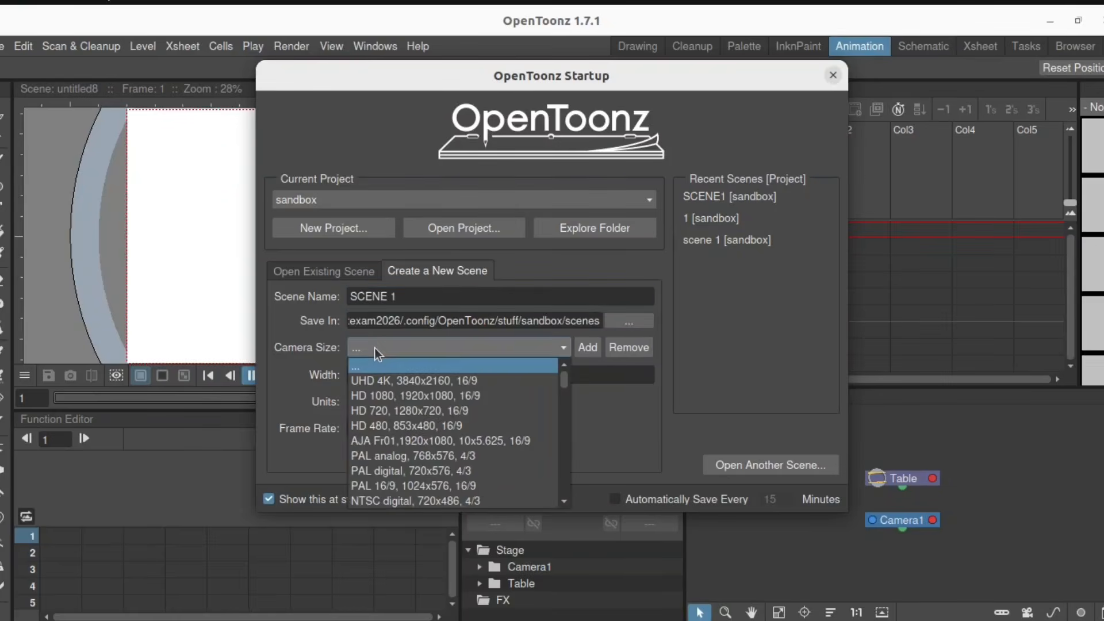
pyautogui.click(389, 410)
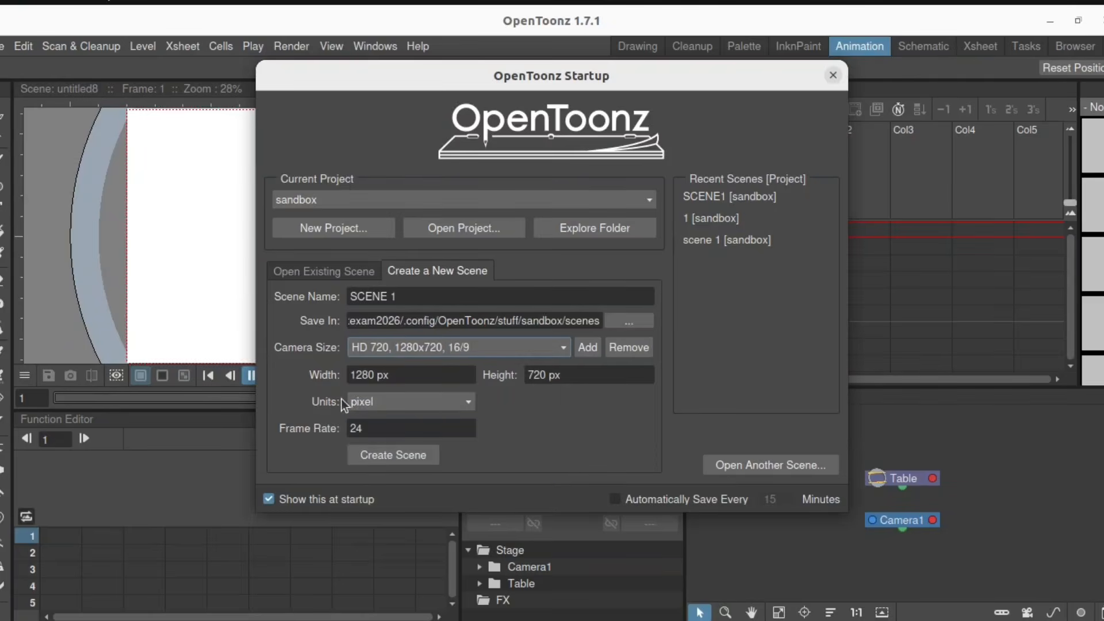
pyautogui.click(387, 407)
pyautogui.click(388, 410)
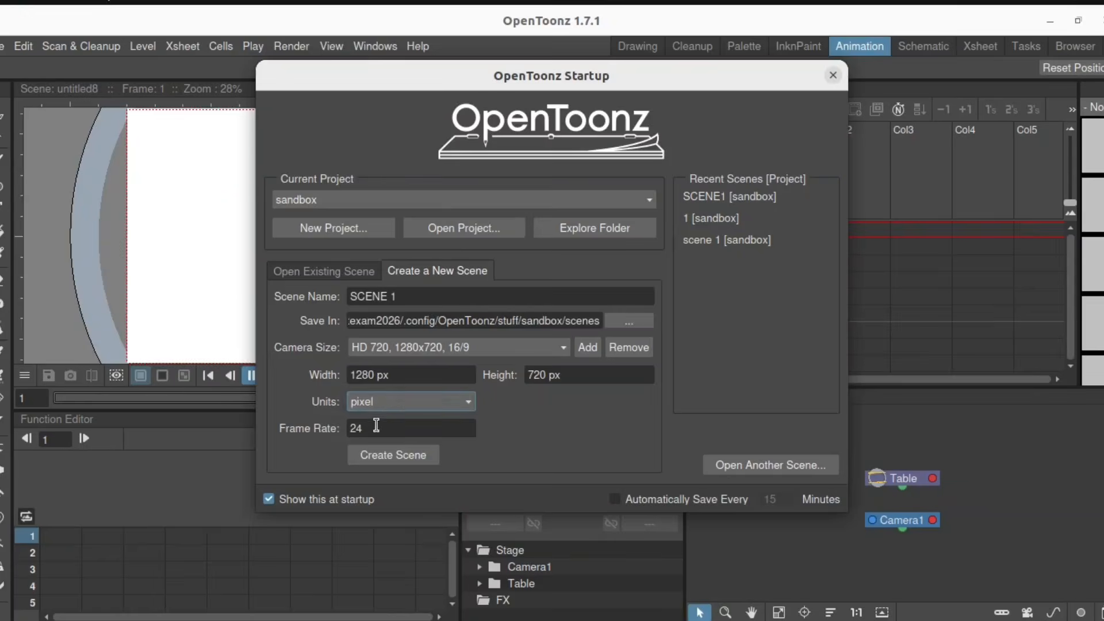
pyautogui.click(374, 427)
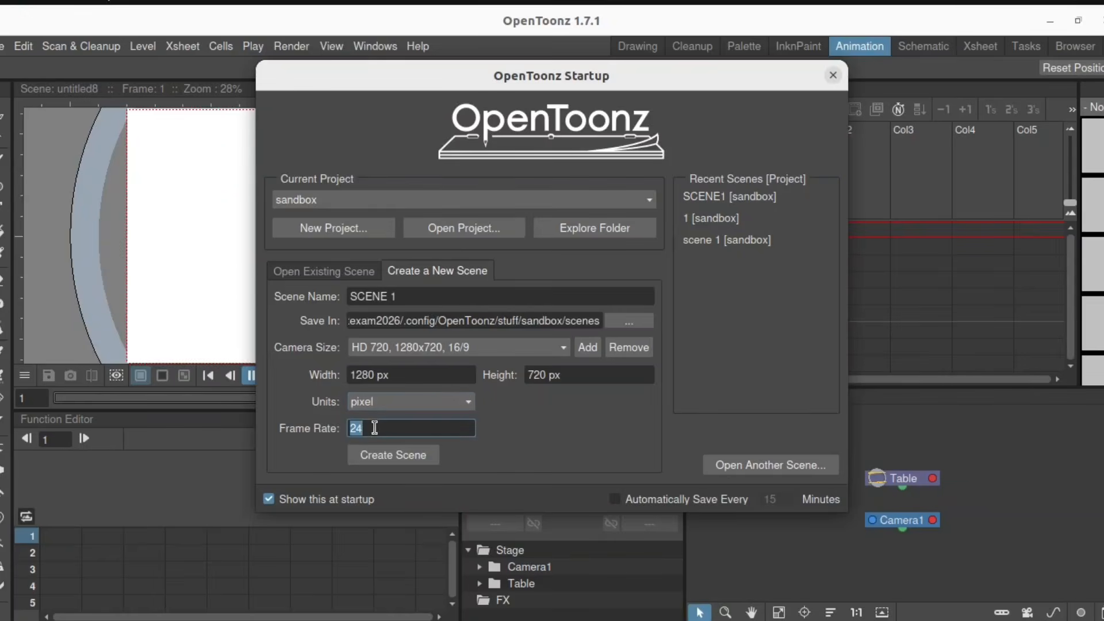
pyautogui.write('12')
pyautogui.click(410, 453)
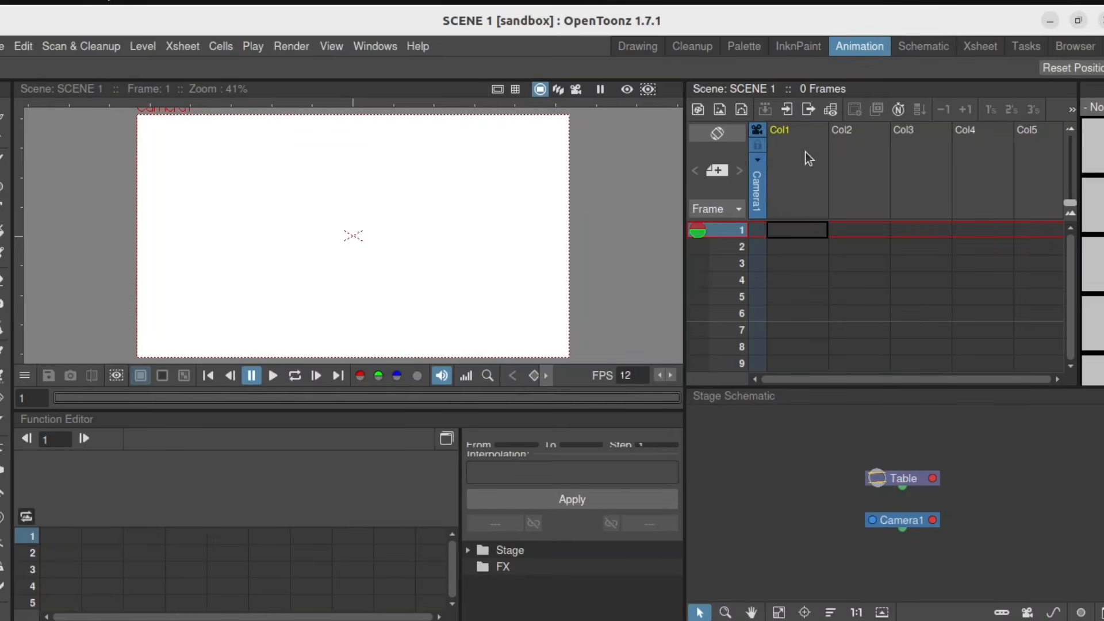
# - Load Scenery 1.png from the Documents/OpenToonz folder into frame 1 of the first column, keeping the file in its original location
pyautogui.click(796, 231)
pyautogui.rightClick(796, 232)
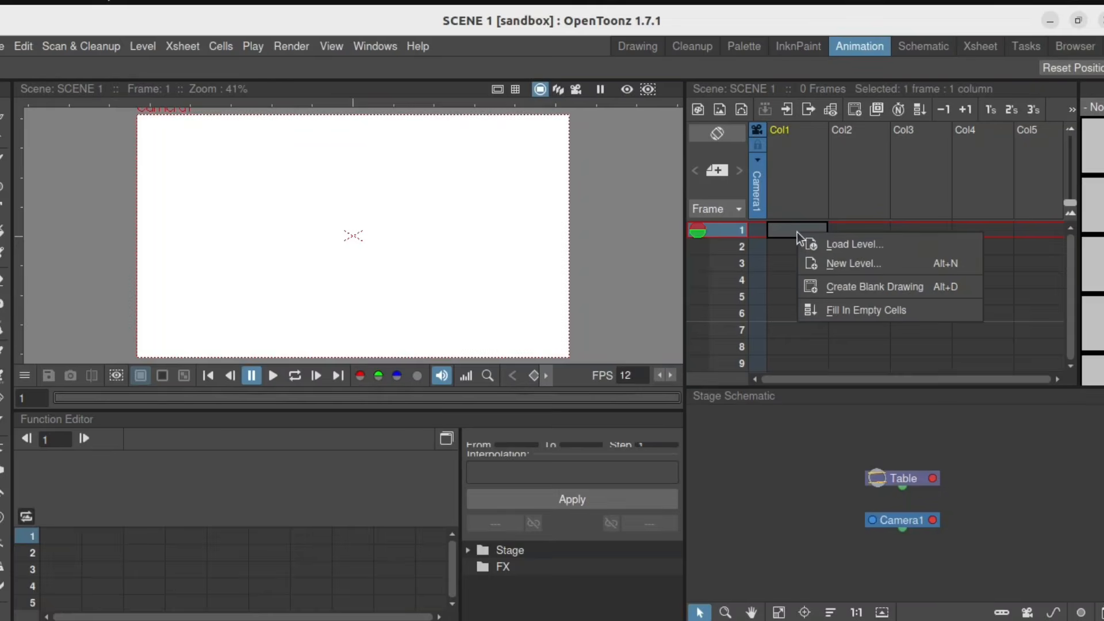
pyautogui.click(826, 247)
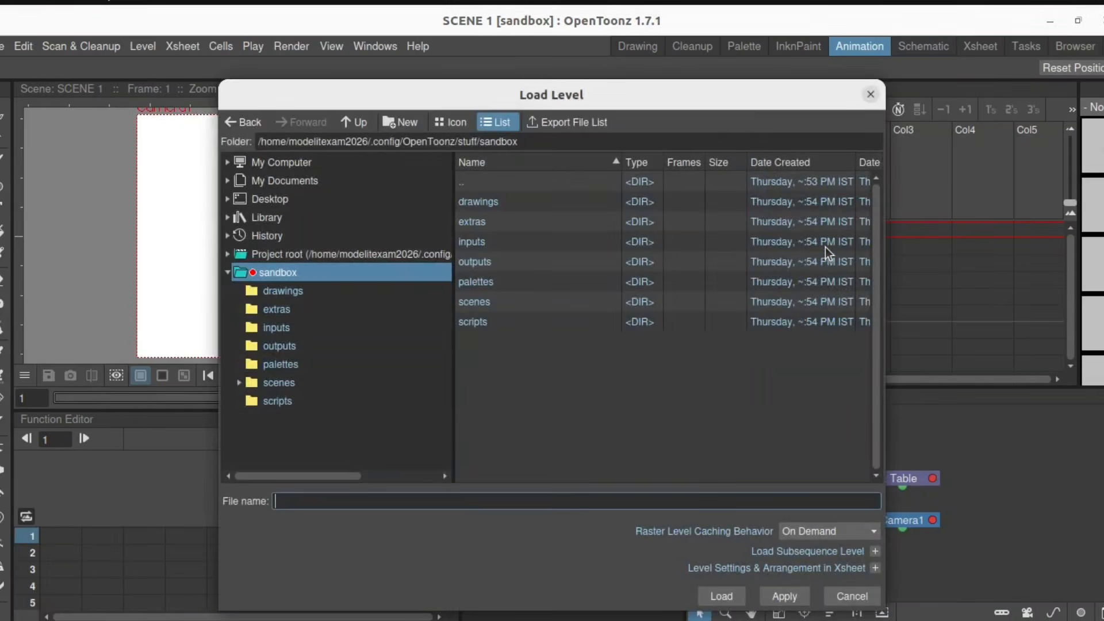
pyautogui.click(314, 181)
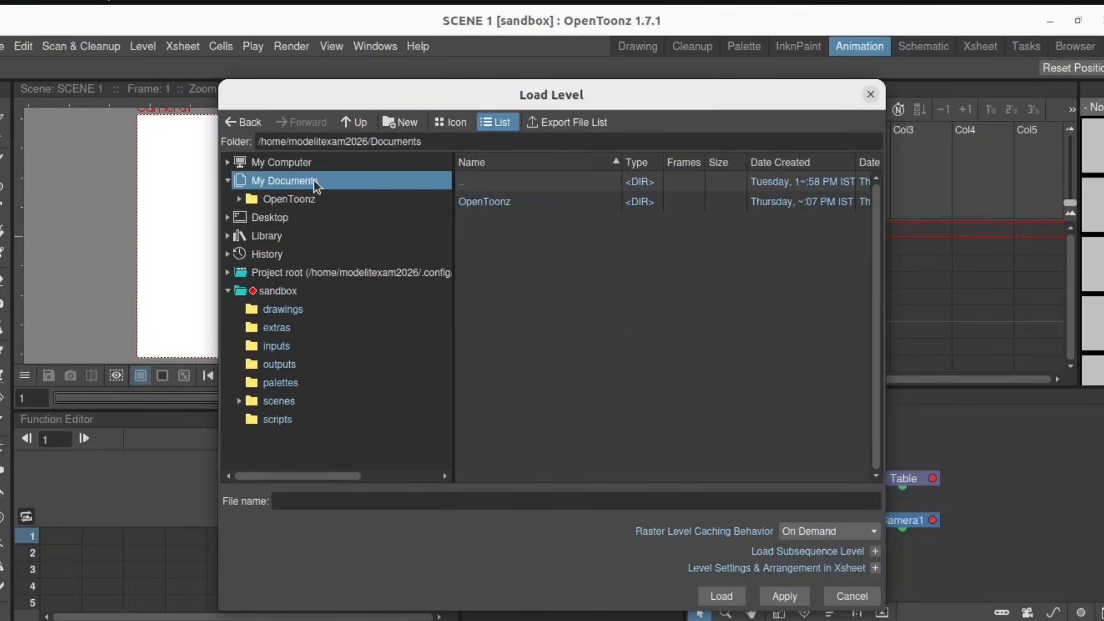
pyautogui.doubleClick(502, 204)
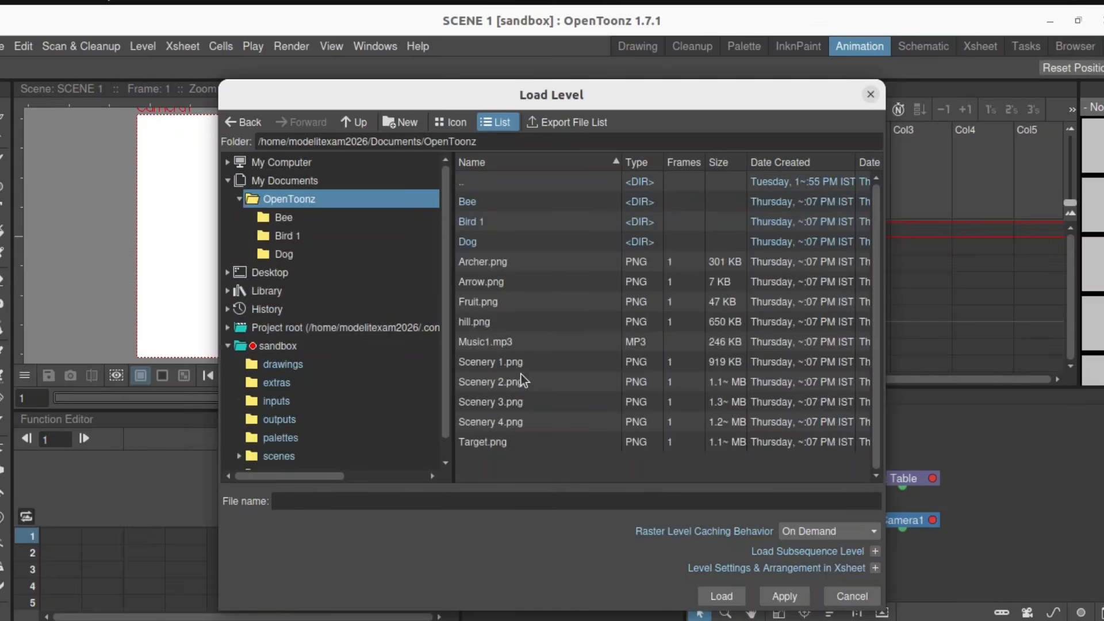
pyautogui.click(502, 364)
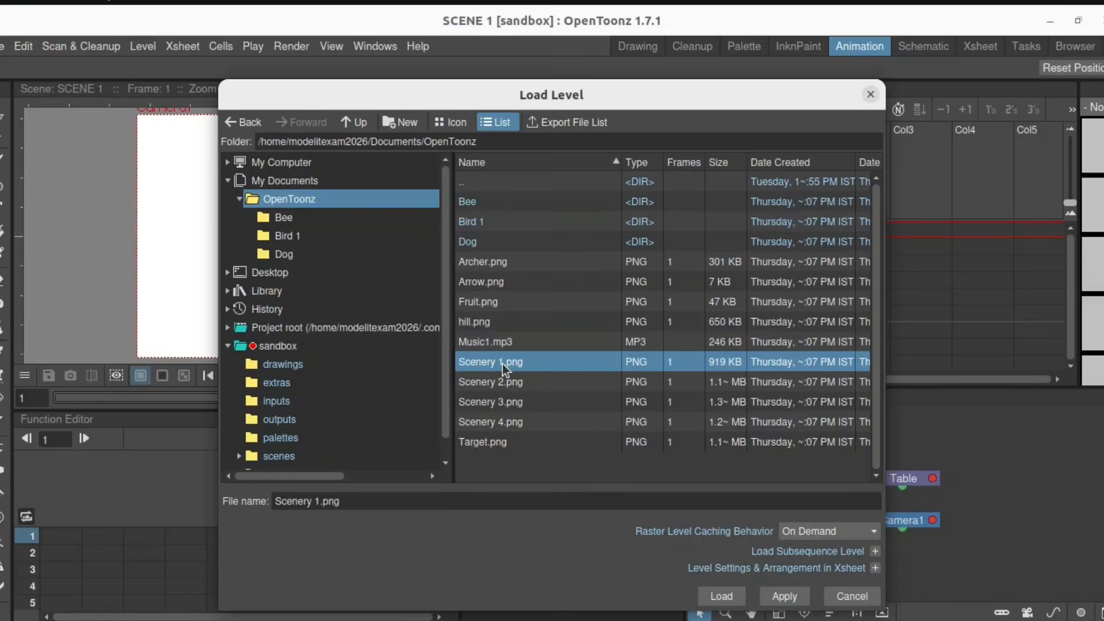
pyautogui.rightClick(502, 364)
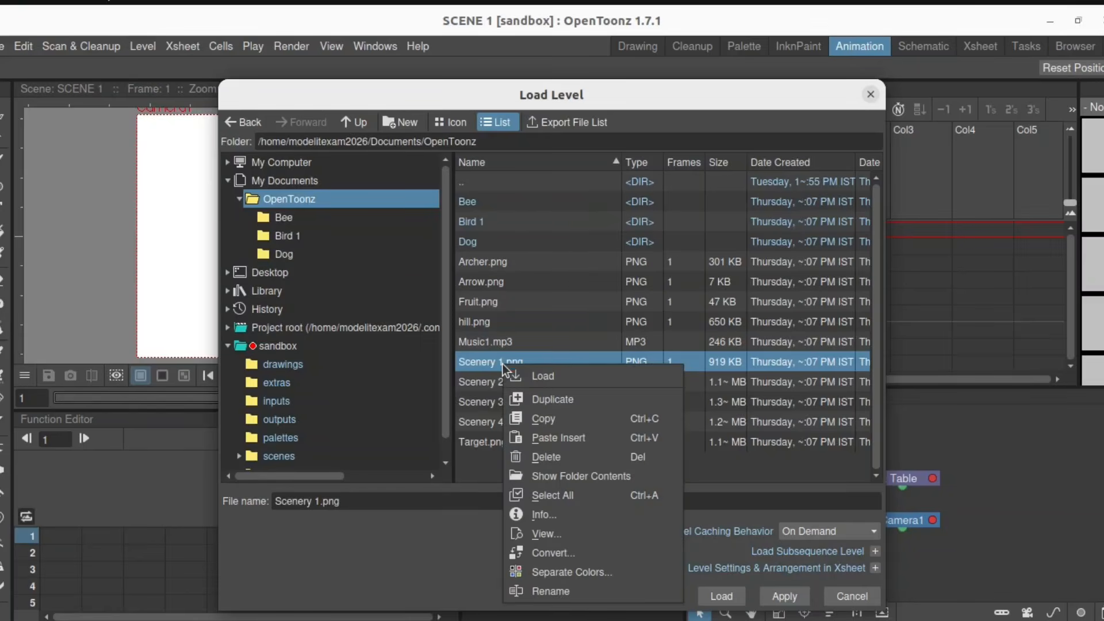
pyautogui.click(538, 377)
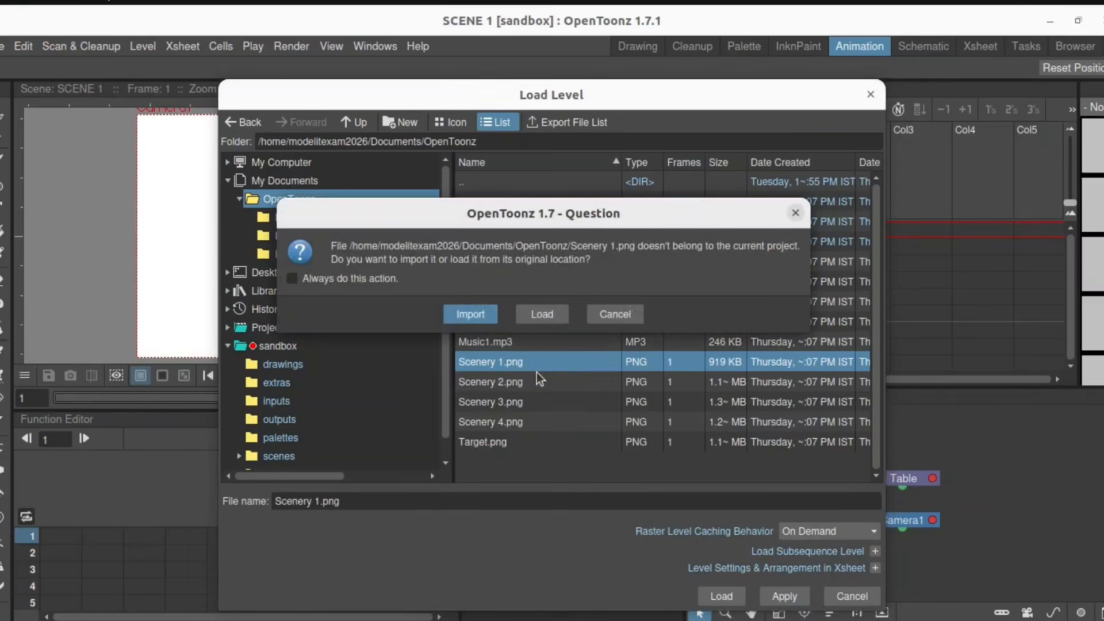
pyautogui.click(540, 314)
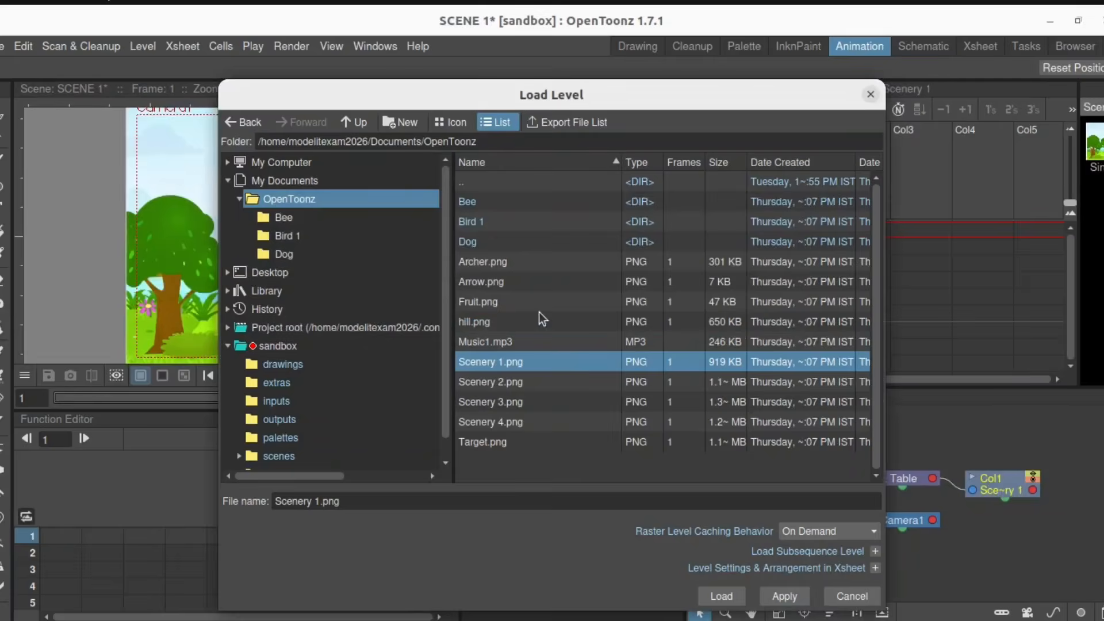
pyautogui.click(865, 94)
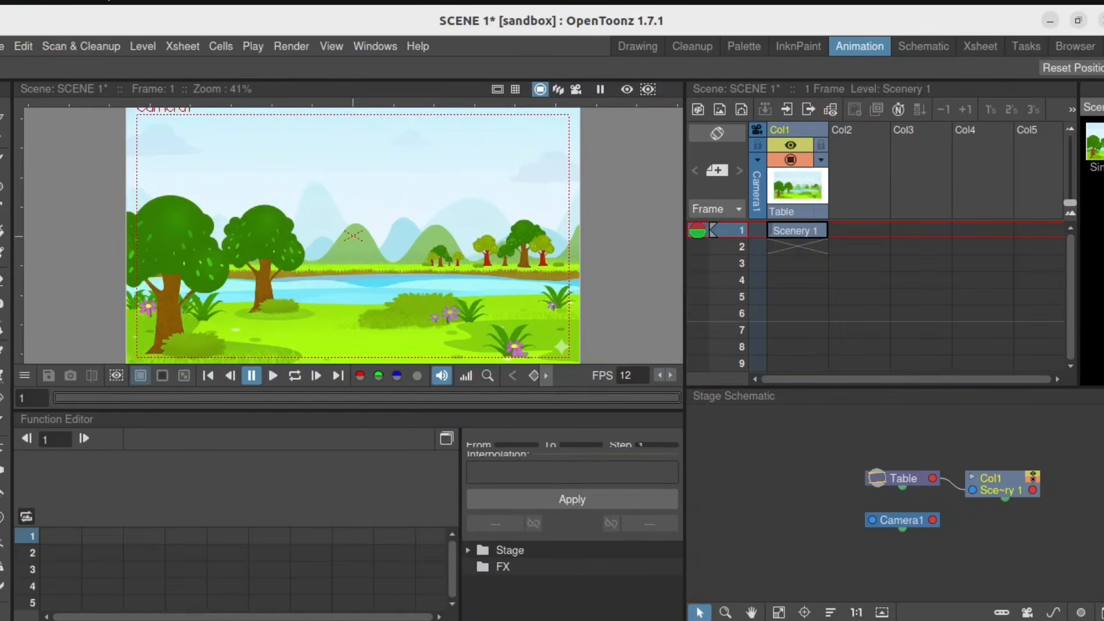
# - Extend the Scenery 1 cell in the first column down to frame 60, and undo the extension
pyautogui.click(810, 230)
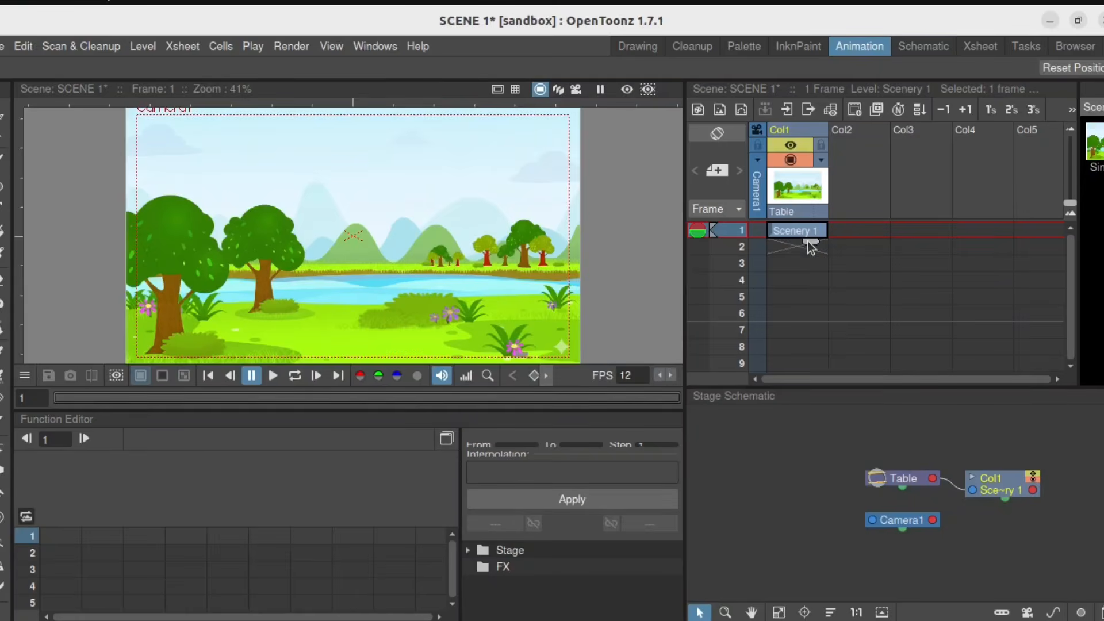
pyautogui.moveTo(810, 243); pyautogui.dragTo(799, 355)
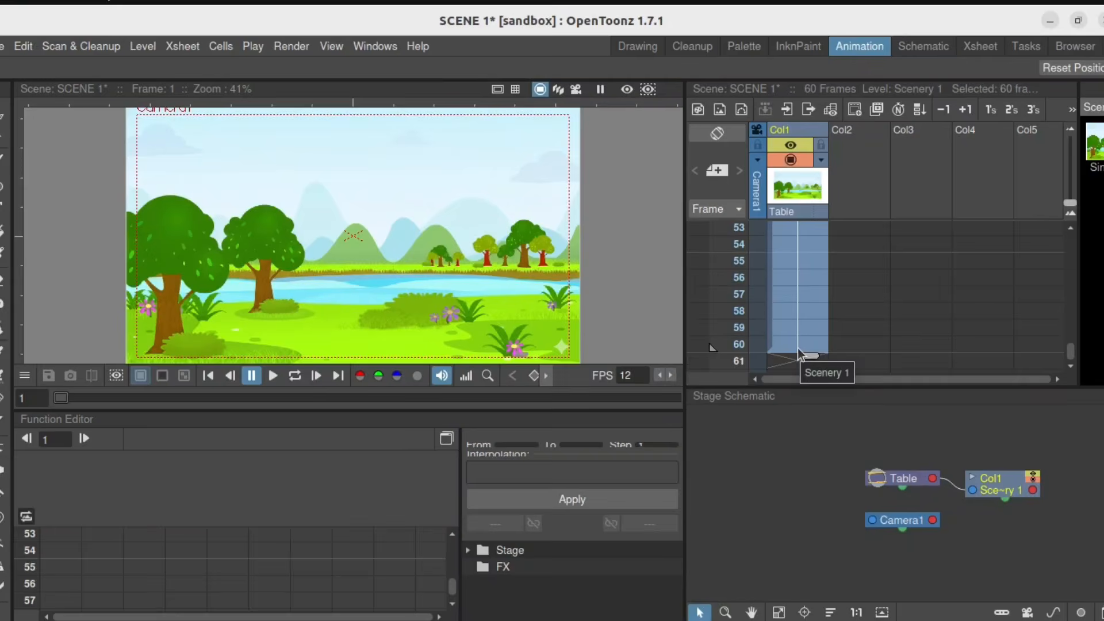
pyautogui.hotkey('ctrl', 'z')
pyautogui.scroll(10, 826, 281)
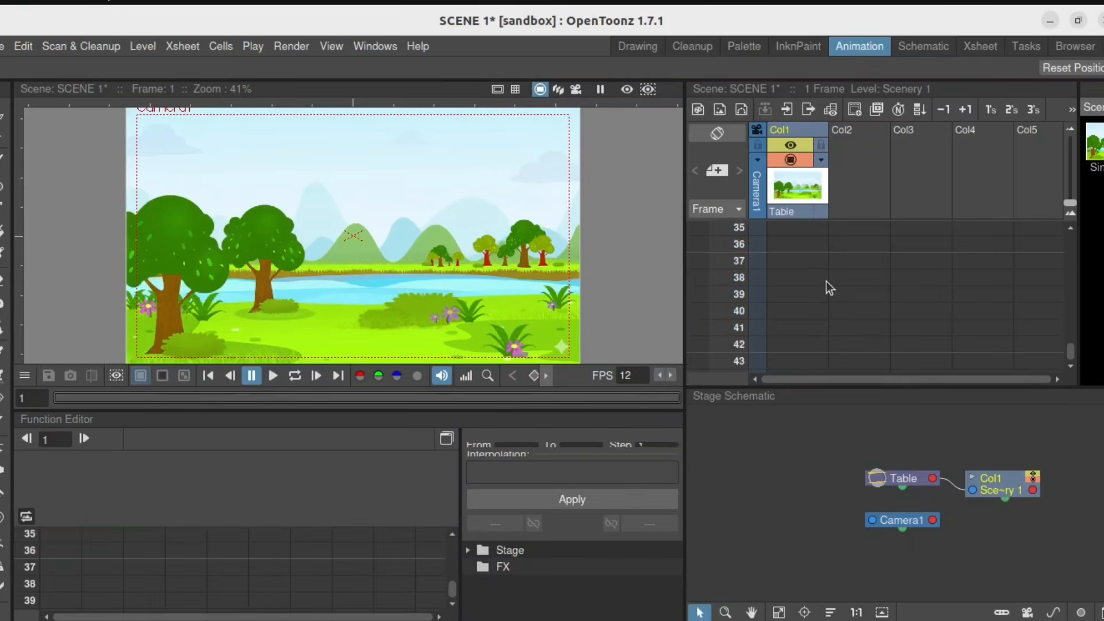
pyautogui.scroll(3, 826, 281)
# - Repeat the Scenery 1 cell in the first column up to frame 60, and close the Repeat dialog
pyautogui.click(805, 236)
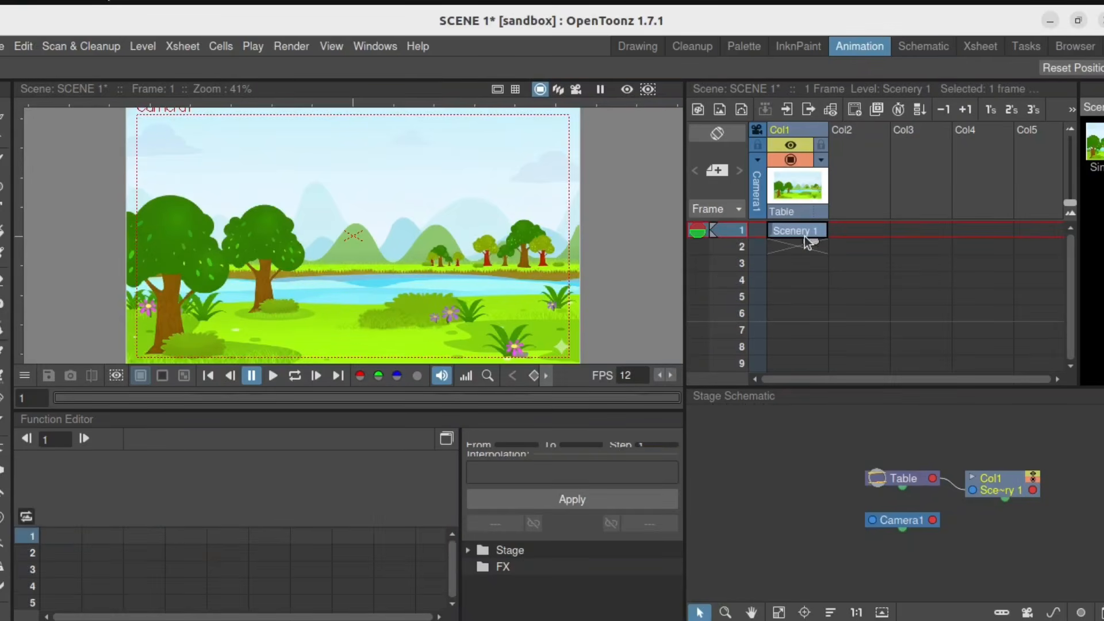
pyautogui.click(1069, 109)
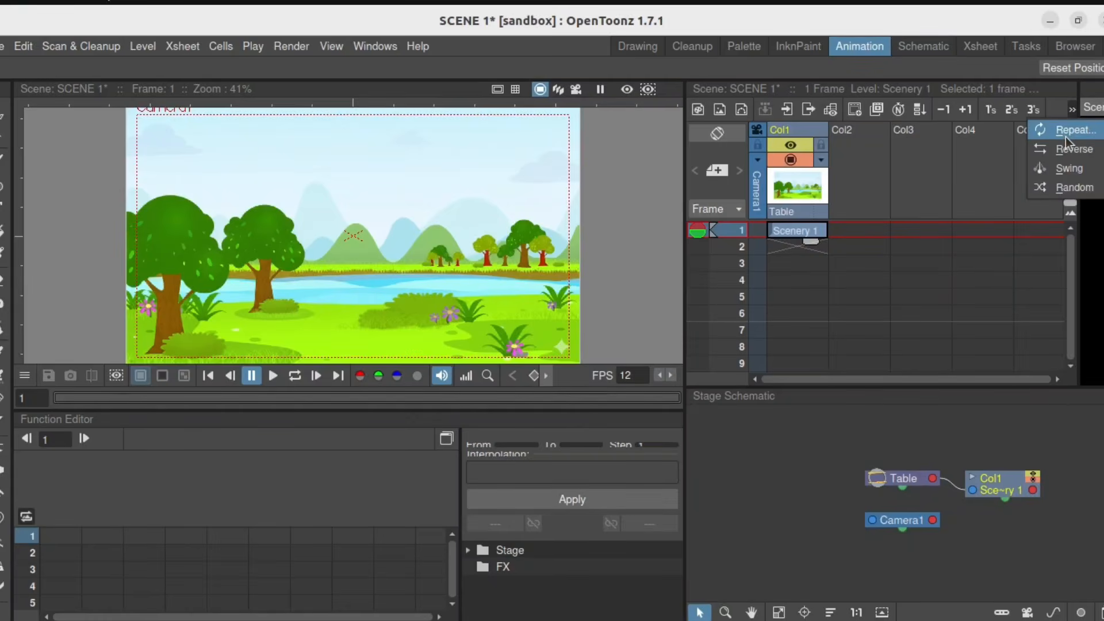
pyautogui.click(1064, 137)
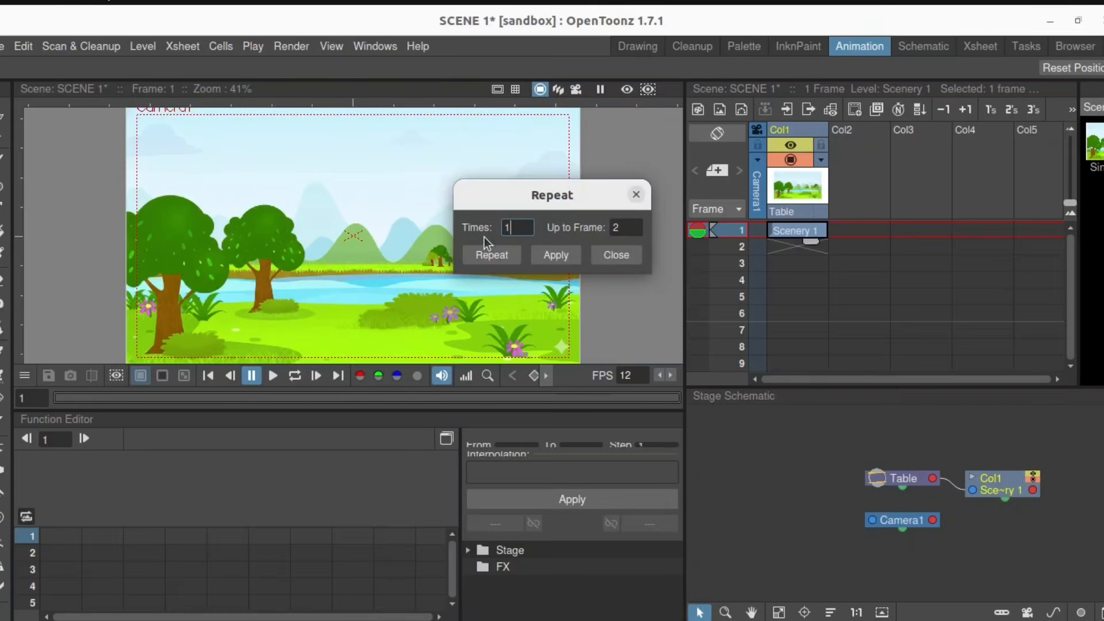
pyautogui.click(624, 227)
pyautogui.write('60')
pyautogui.click(555, 257)
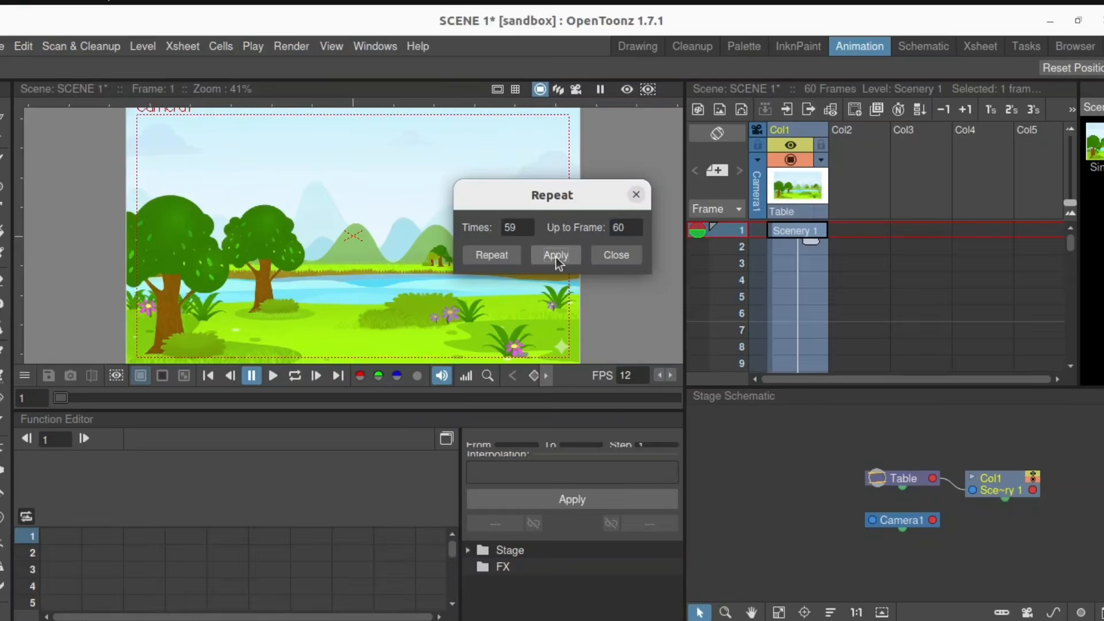
pyautogui.click(614, 256)
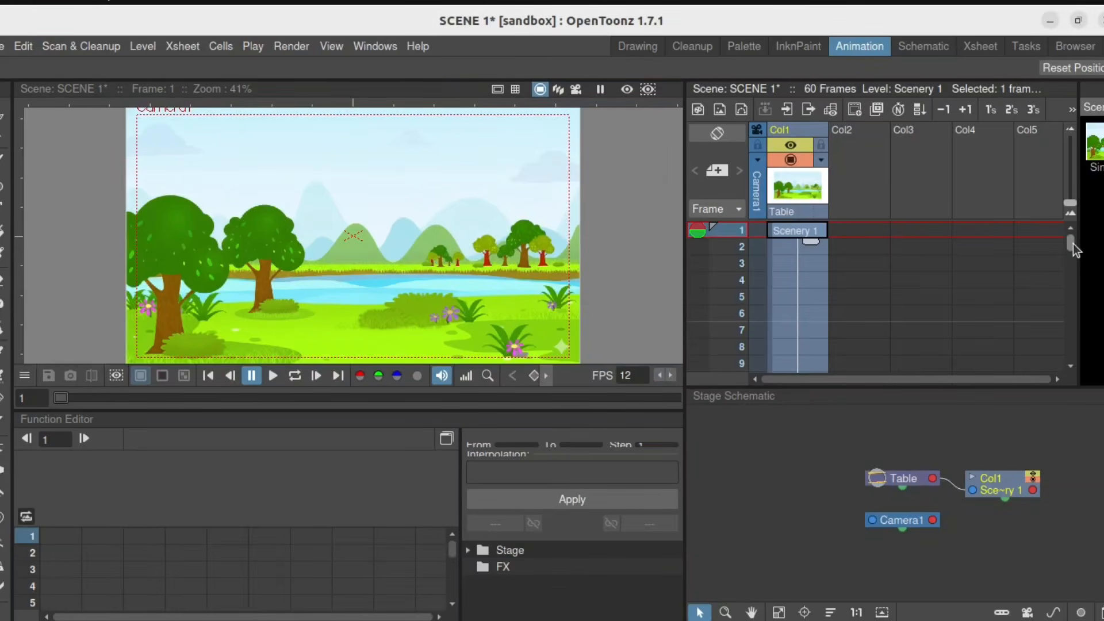
pyautogui.moveTo(1068, 246); pyautogui.dragTo(1079, 226)
# - Load brd_.png from the Bird 1 folder into frame 1 of the second column, keeping the files in their original location
pyautogui.click(858, 232)
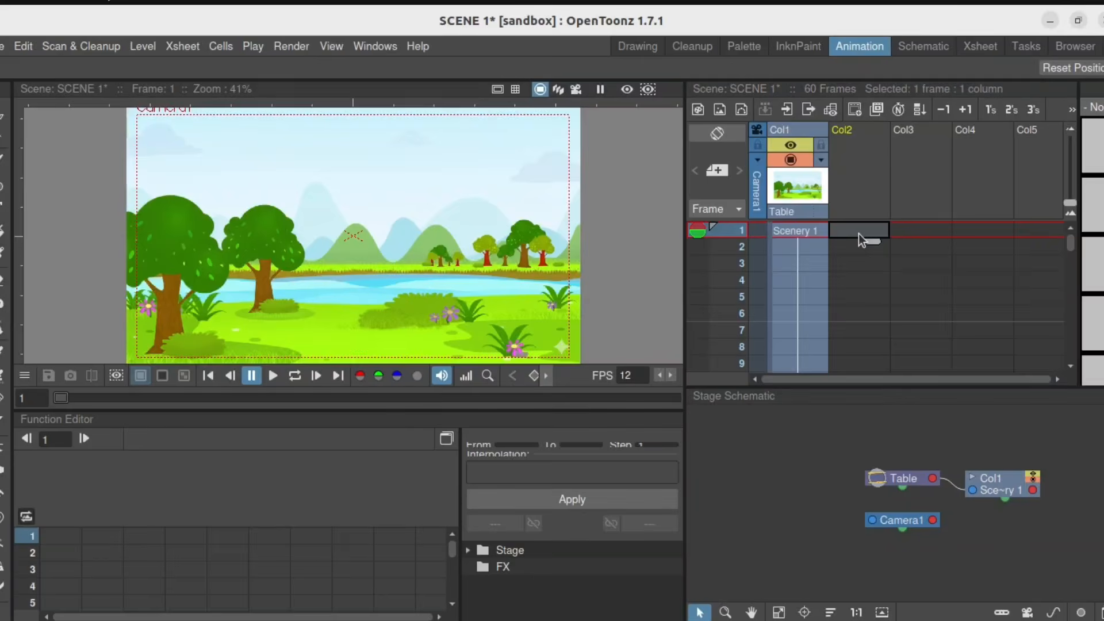
pyautogui.rightClick(857, 233)
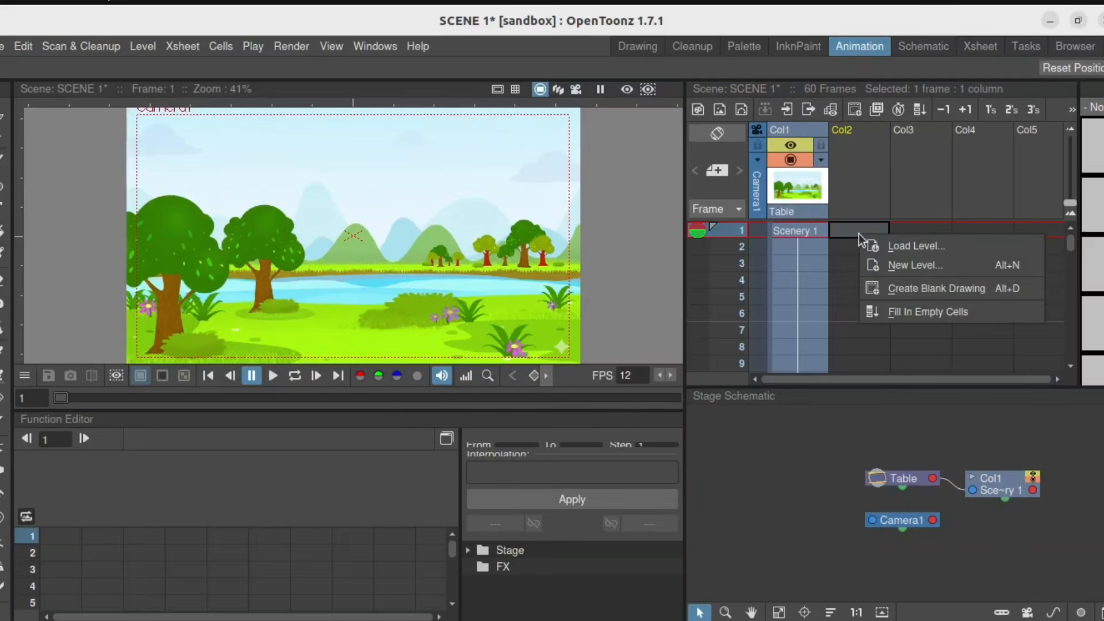
pyautogui.click(891, 248)
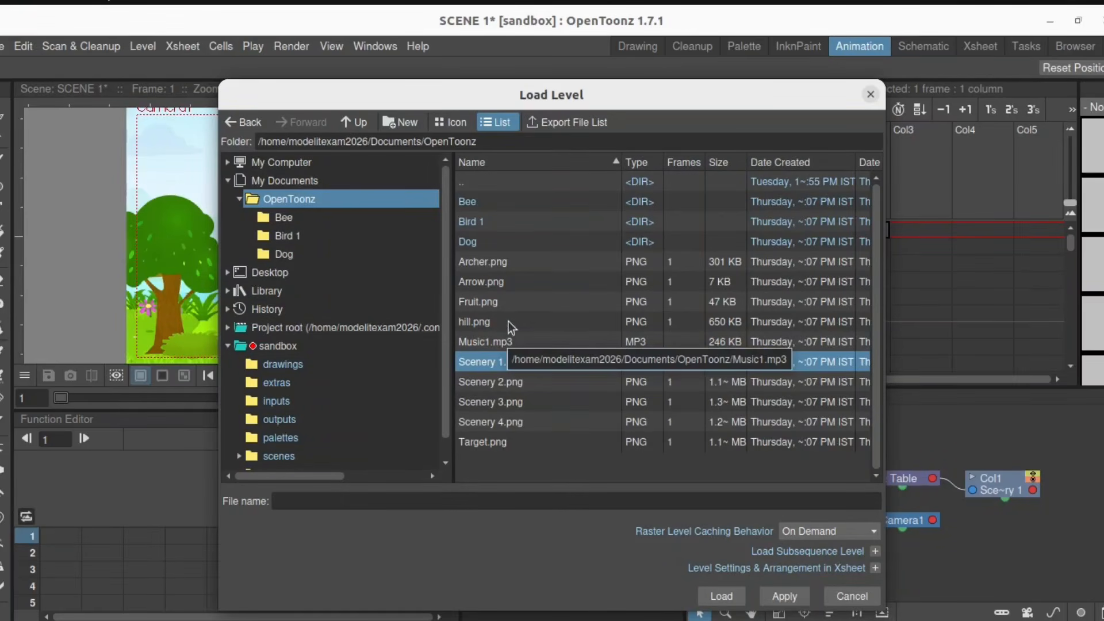
pyautogui.doubleClick(496, 219)
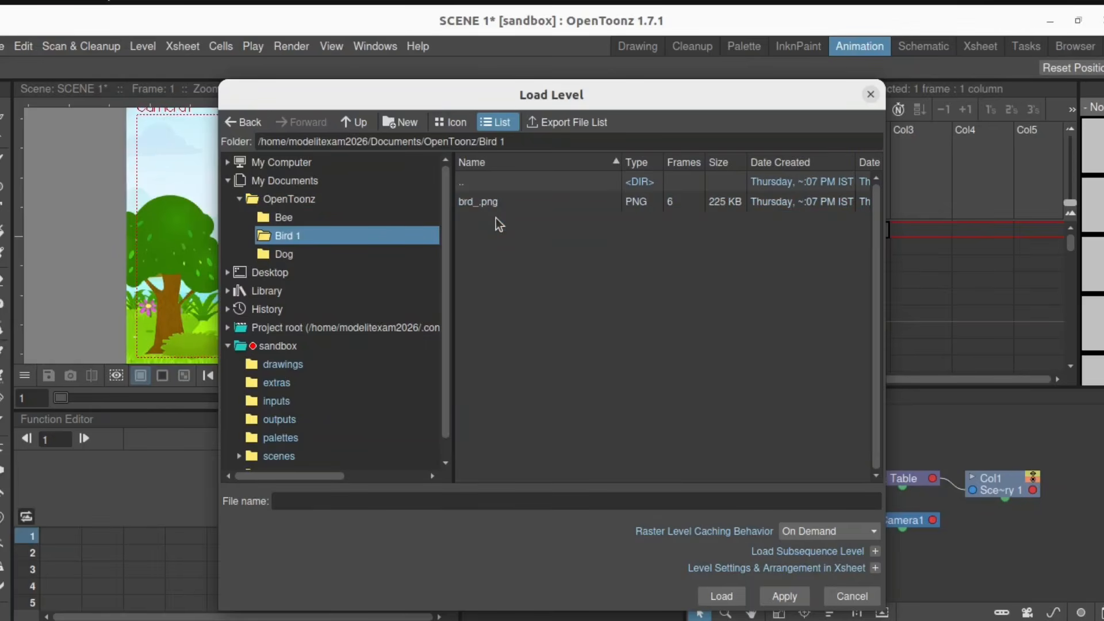
pyautogui.click(494, 202)
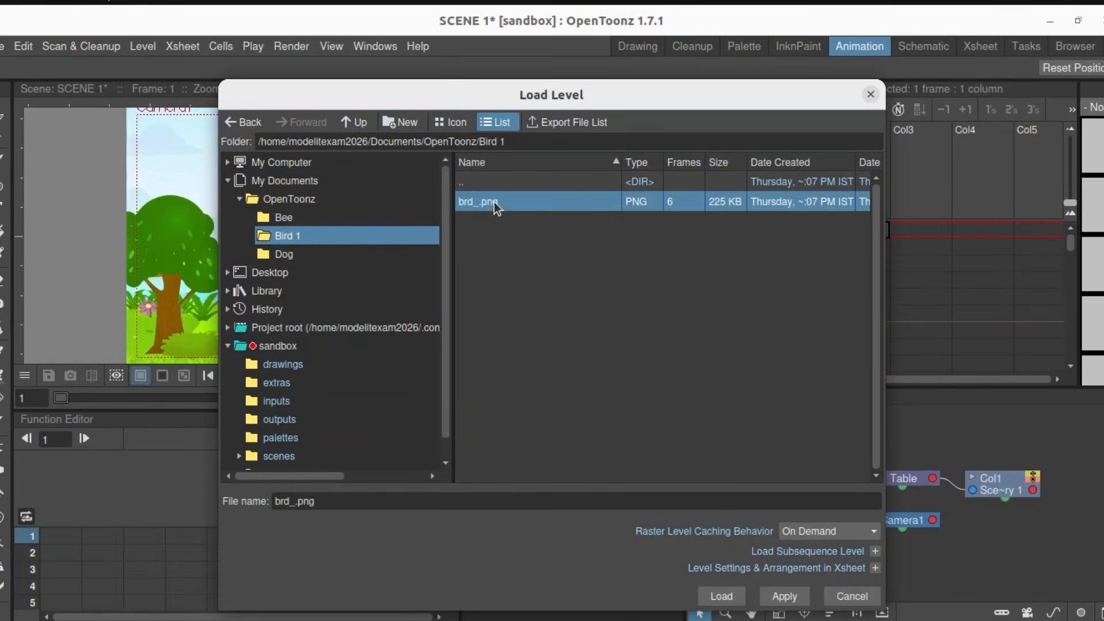
pyautogui.rightClick(494, 202)
pyautogui.click(533, 218)
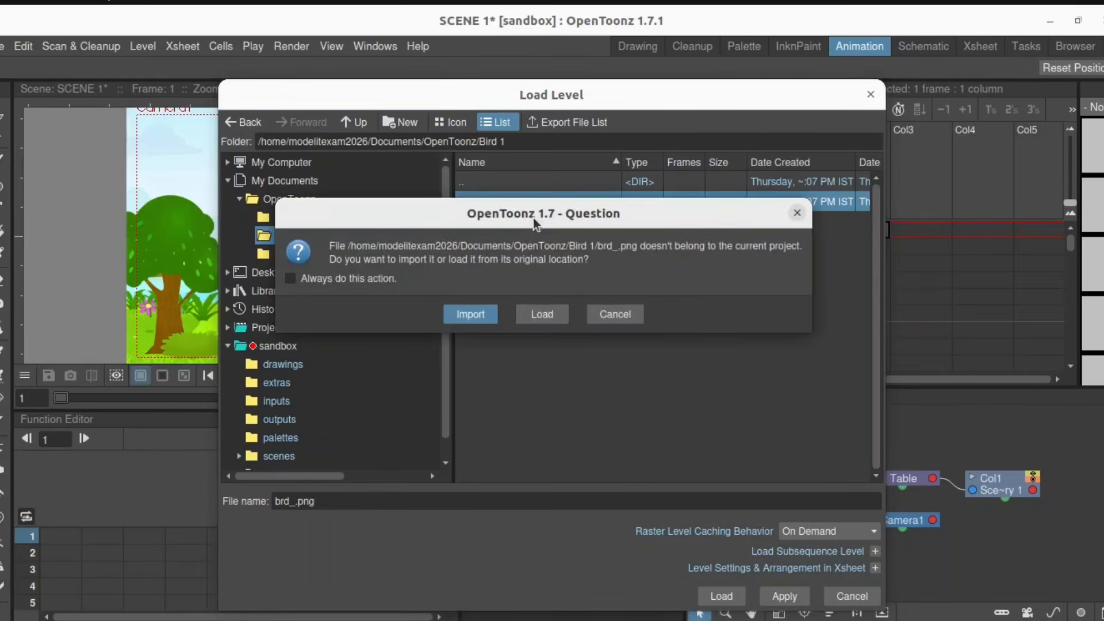
pyautogui.click(544, 314)
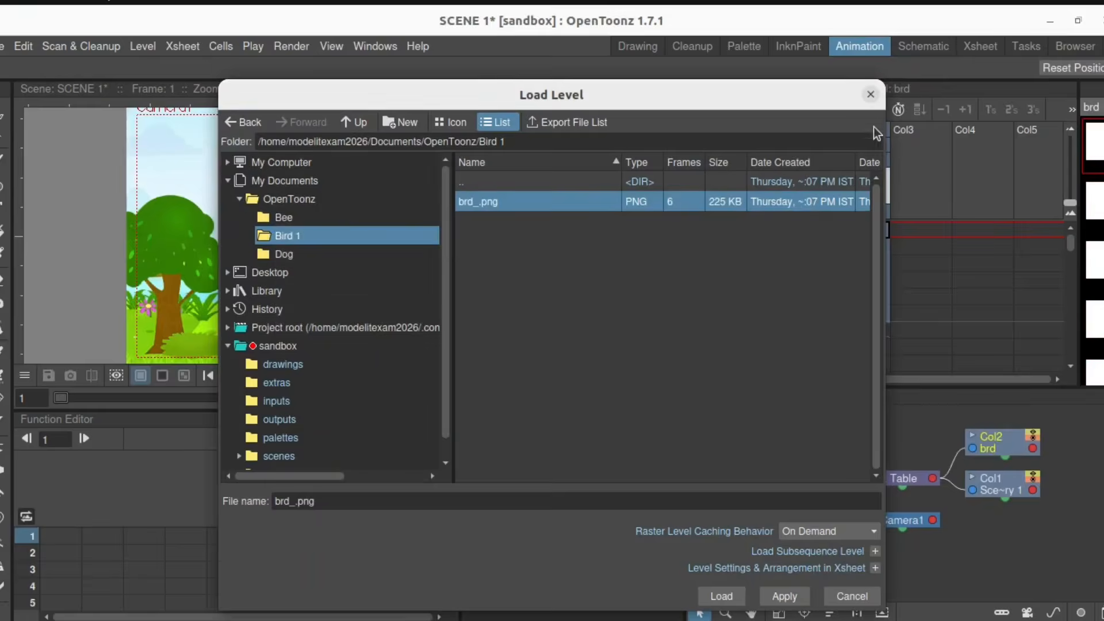
pyautogui.click(872, 95)
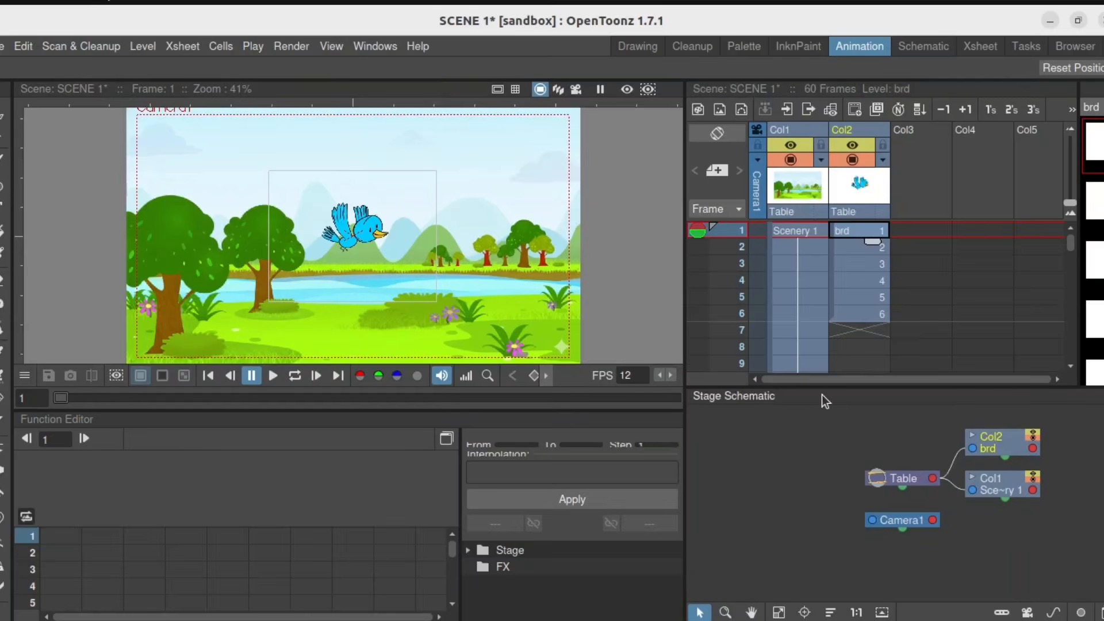
# - View the bird's wing poses in frames 2 to 6 of the second column
pyautogui.click(870, 250)
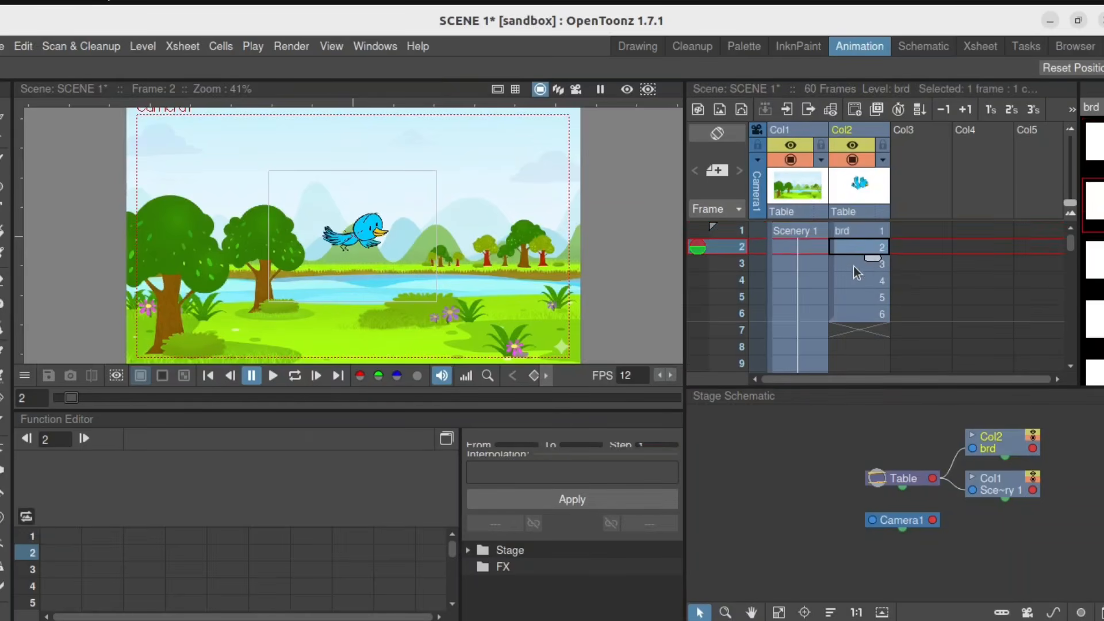
pyautogui.click(853, 267)
pyautogui.click(855, 279)
pyautogui.click(857, 296)
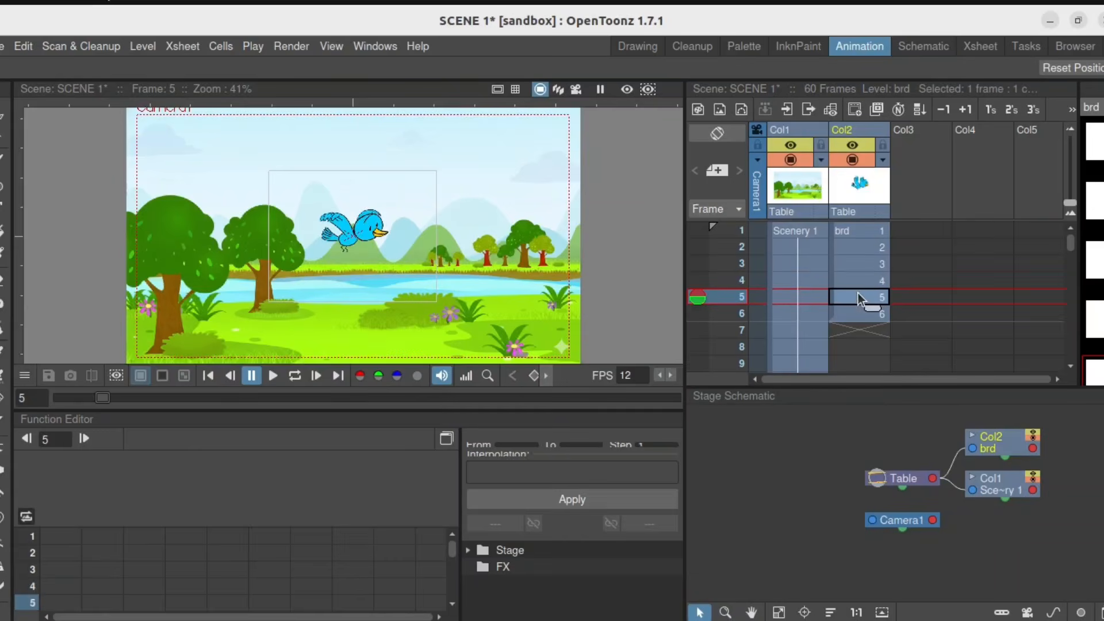
pyautogui.click(853, 320)
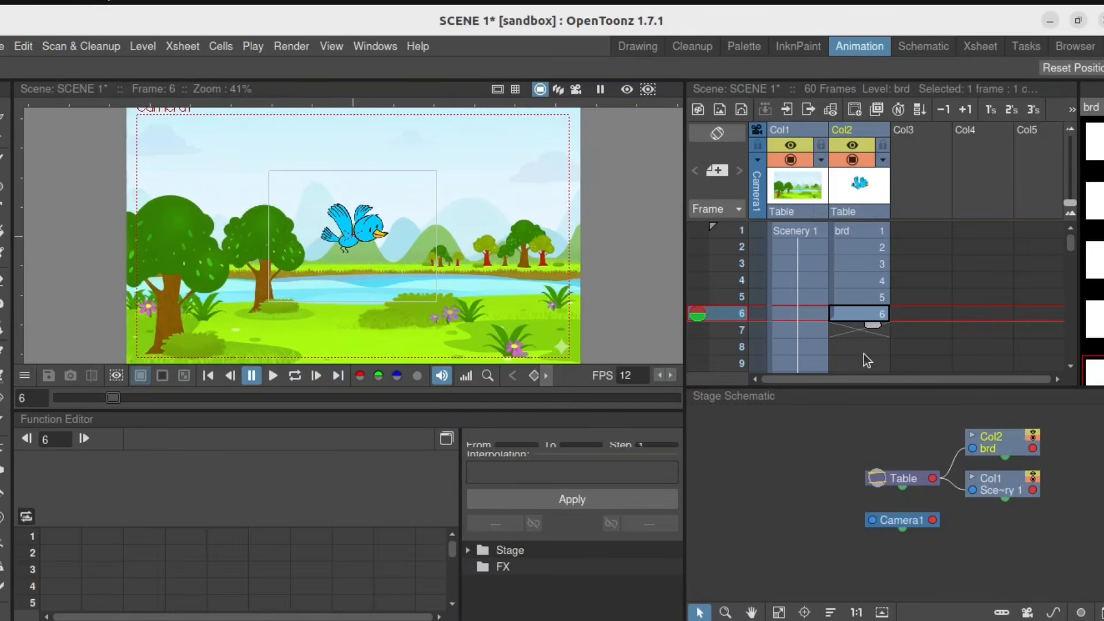
# - Repeat the bird's cells from frames 1 to 6 up to frame 60, and close the Repeat dialog
pyautogui.click(856, 230)
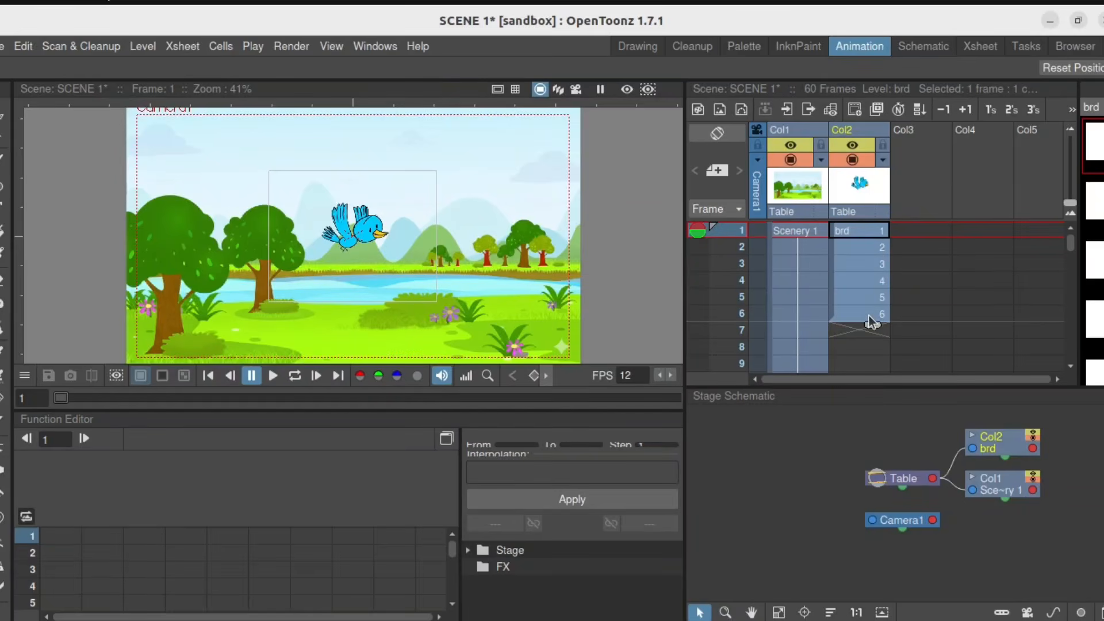
pyautogui.moveTo(857, 231); pyautogui.dragTo(871, 321)
pyautogui.click(1071, 109)
pyautogui.click(1073, 130)
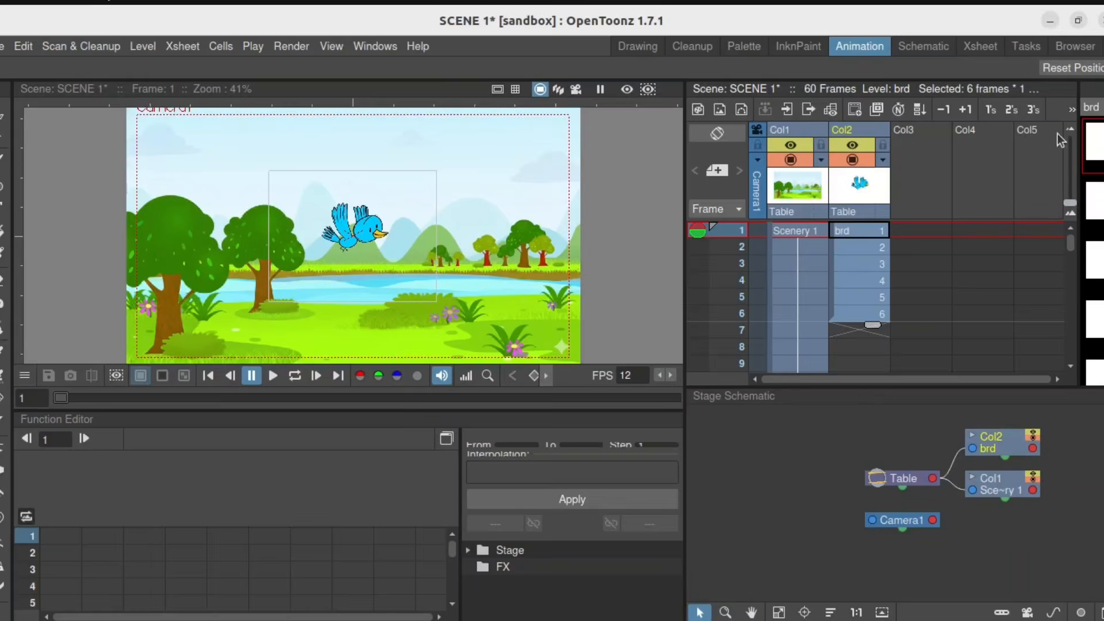
pyautogui.doubleClick(626, 230)
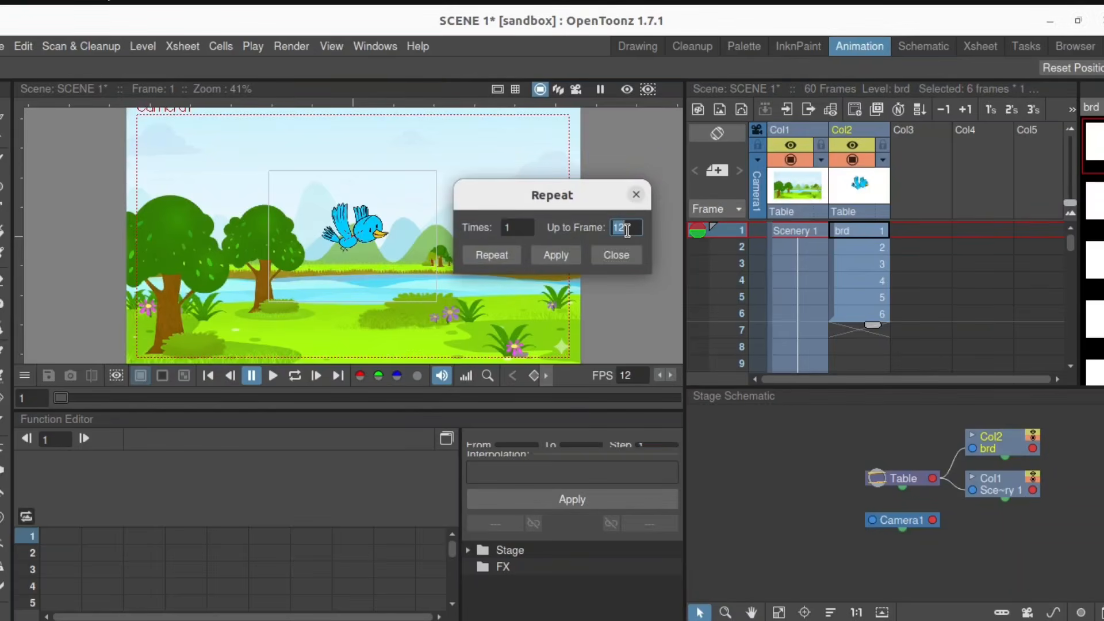
pyautogui.write('60')
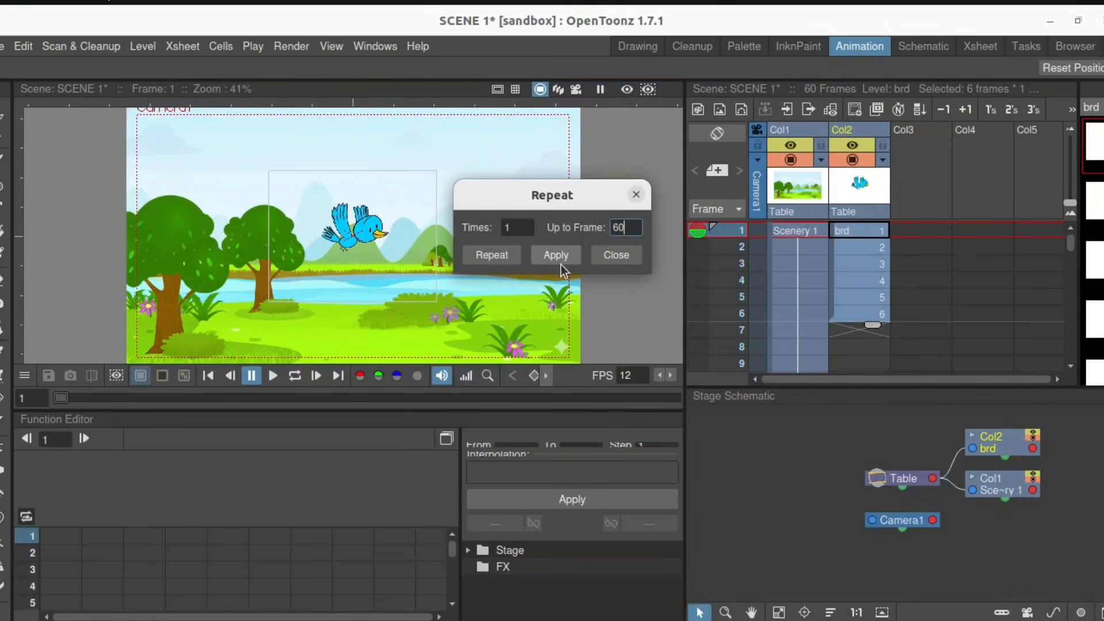
pyautogui.click(560, 262)
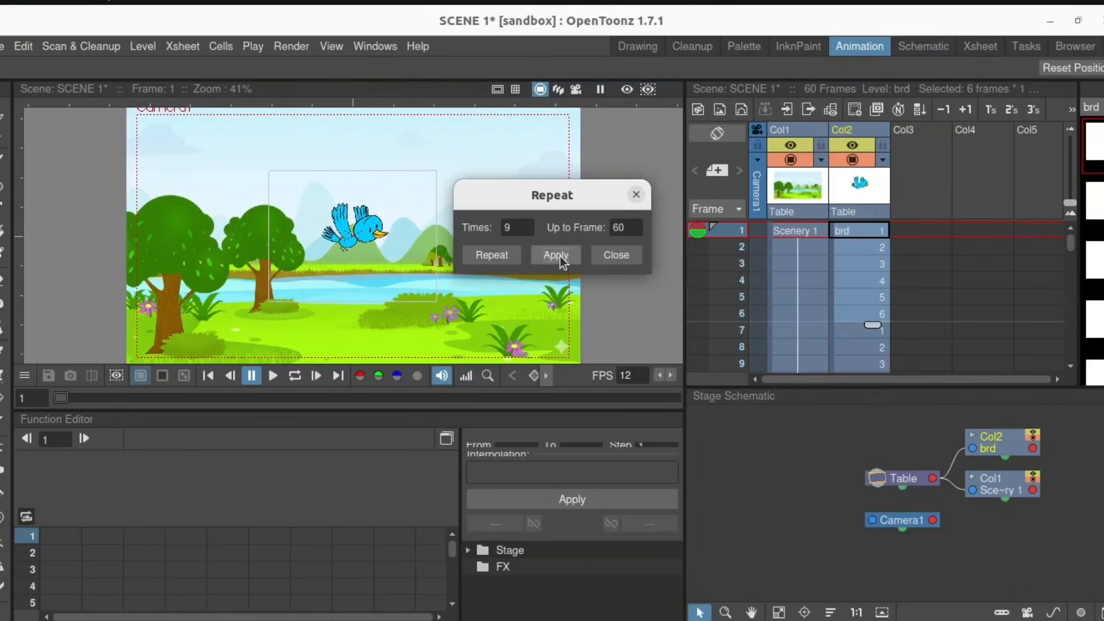
pyautogui.click(614, 256)
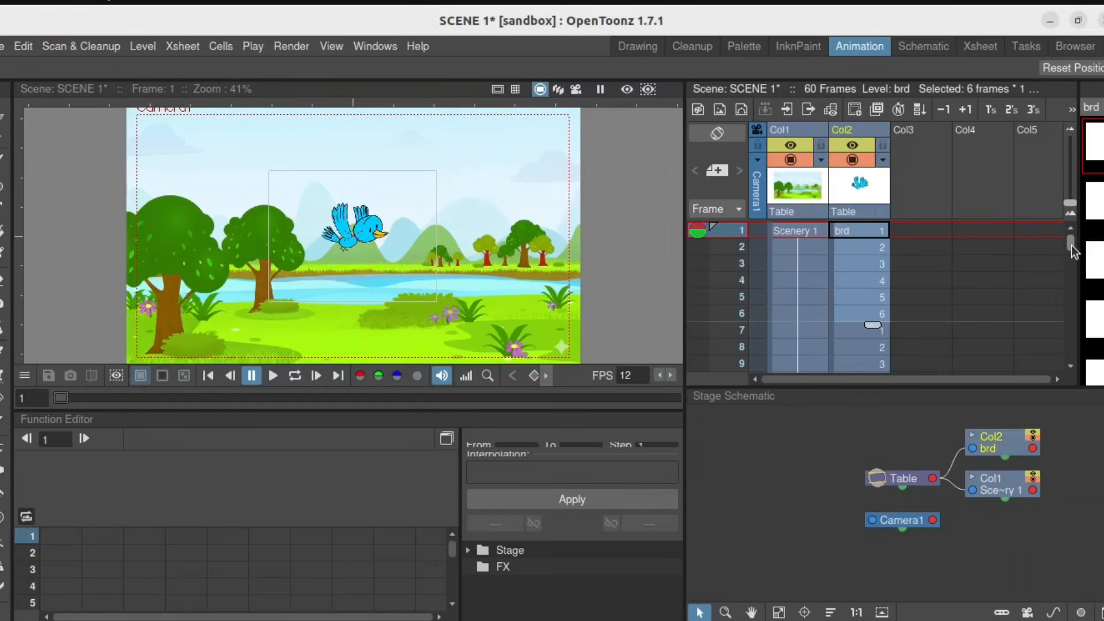
pyautogui.moveTo(1071, 246)
pyautogui.mouseDown()
pyautogui.moveTo(1072, 377)
pyautogui.moveTo(1068, 232)
pyautogui.mouseUp()
# - Load Music1.mp3 from the Documents/OpenToonz folder into frame 1 of the third column, keeping the file in its original location
pyautogui.click(933, 229)
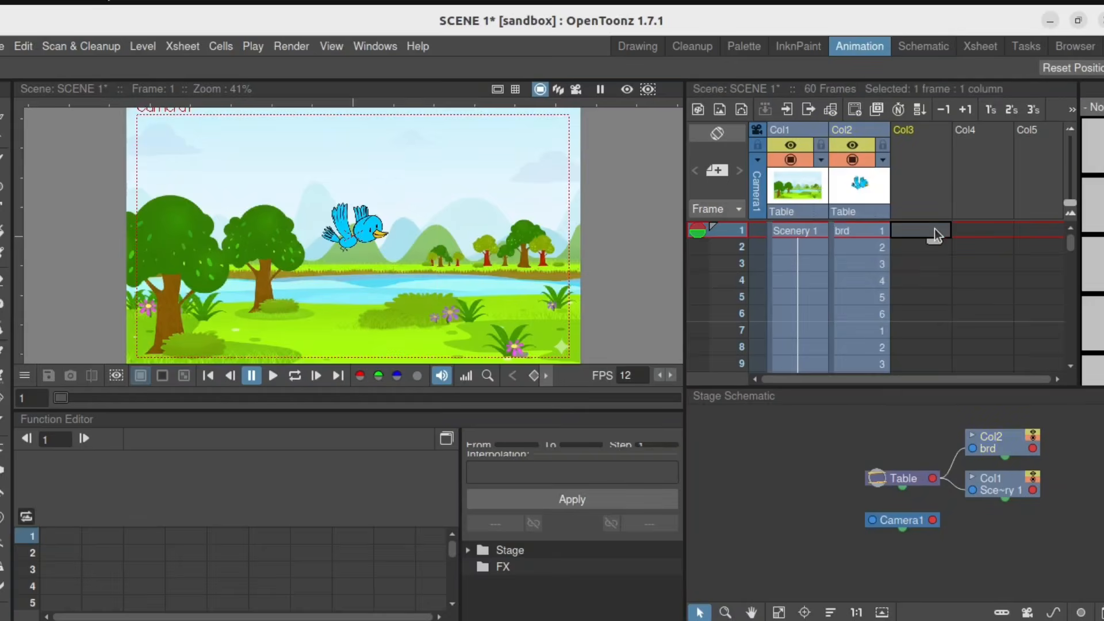
pyautogui.rightClick(933, 229)
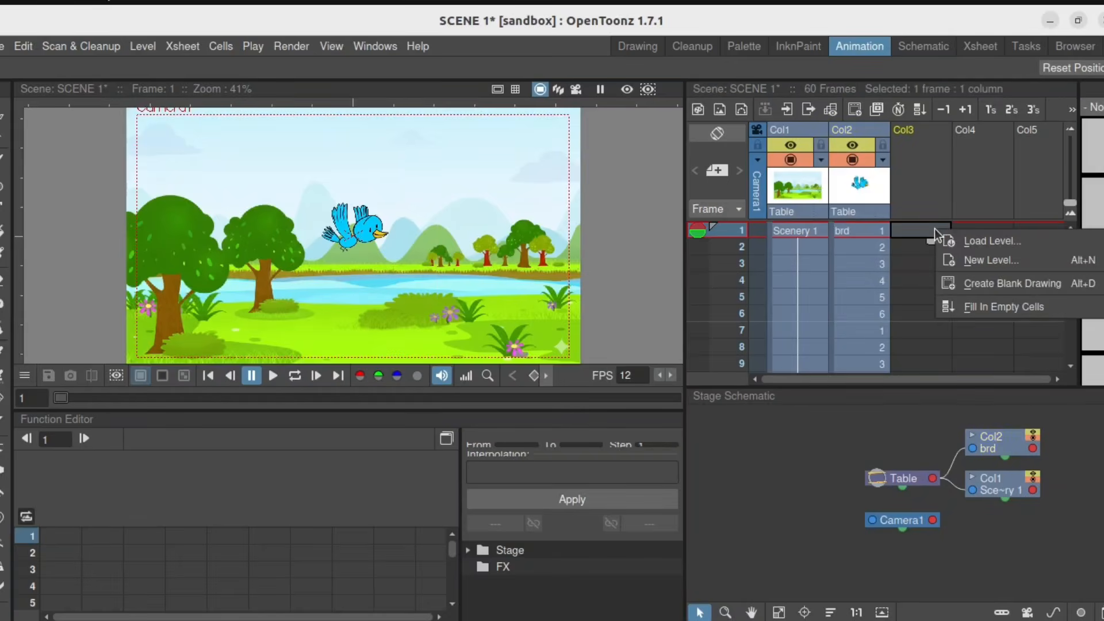
pyautogui.click(967, 242)
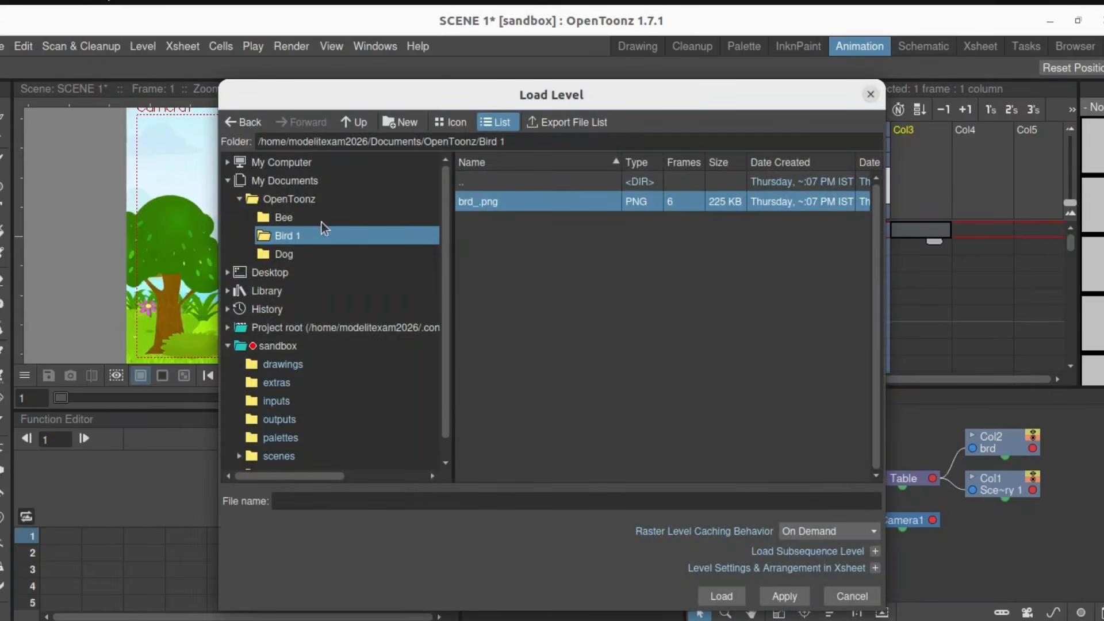
pyautogui.click(325, 179)
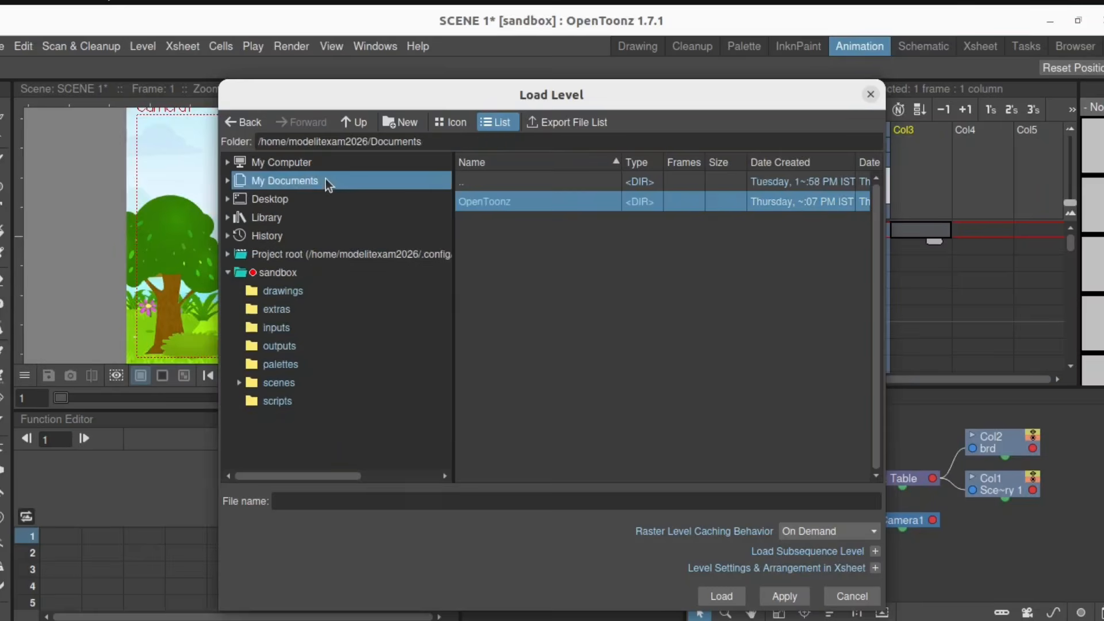
pyautogui.doubleClick(484, 201)
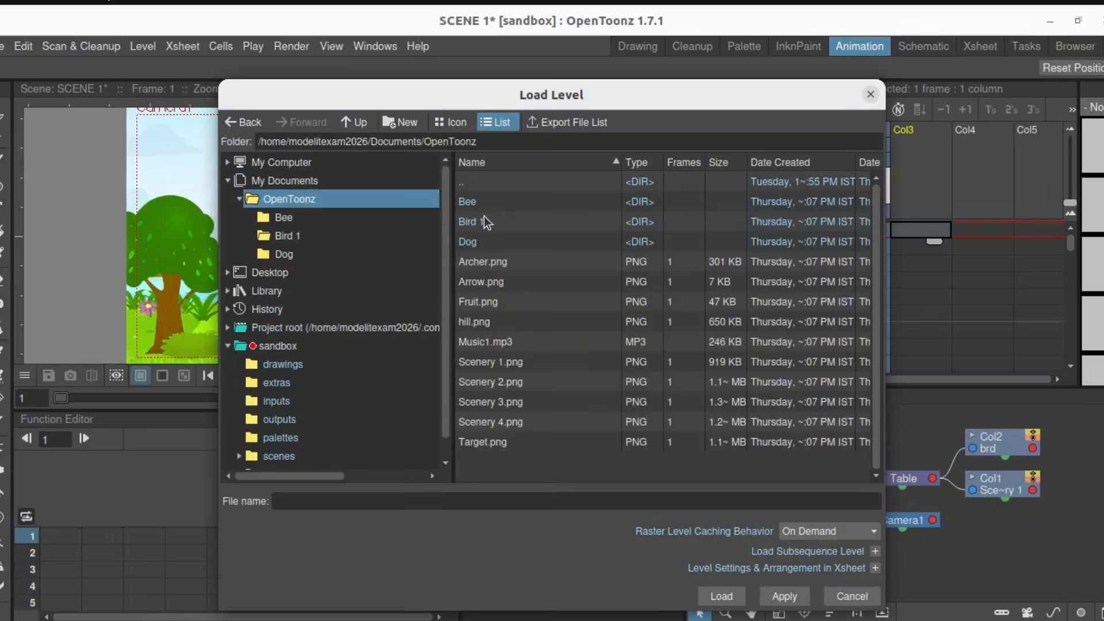
pyautogui.click(488, 342)
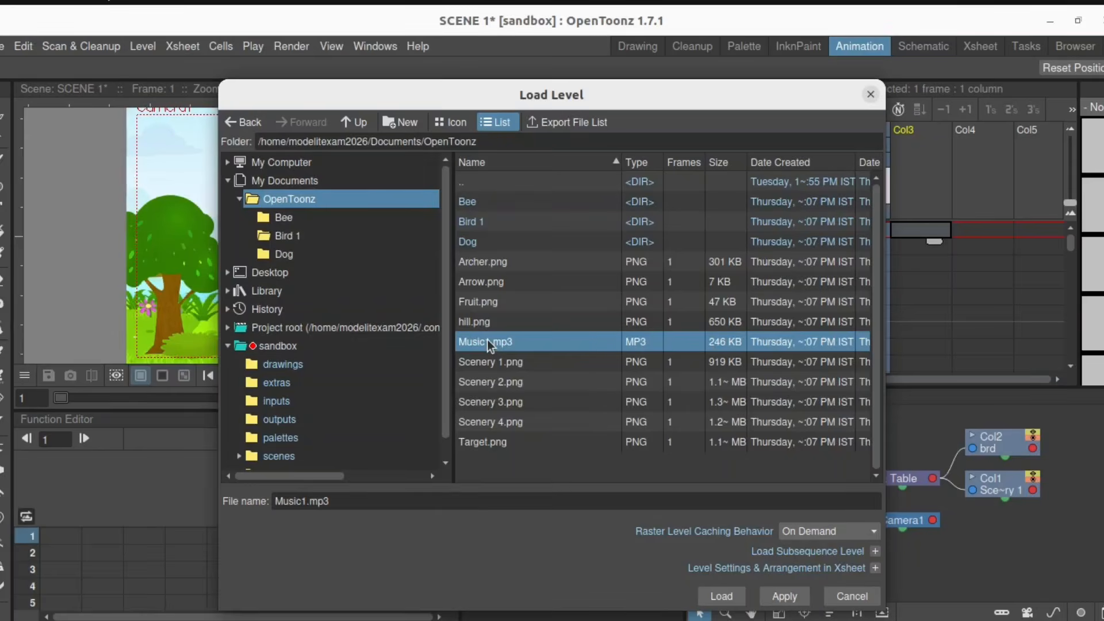
pyautogui.rightClick(487, 341)
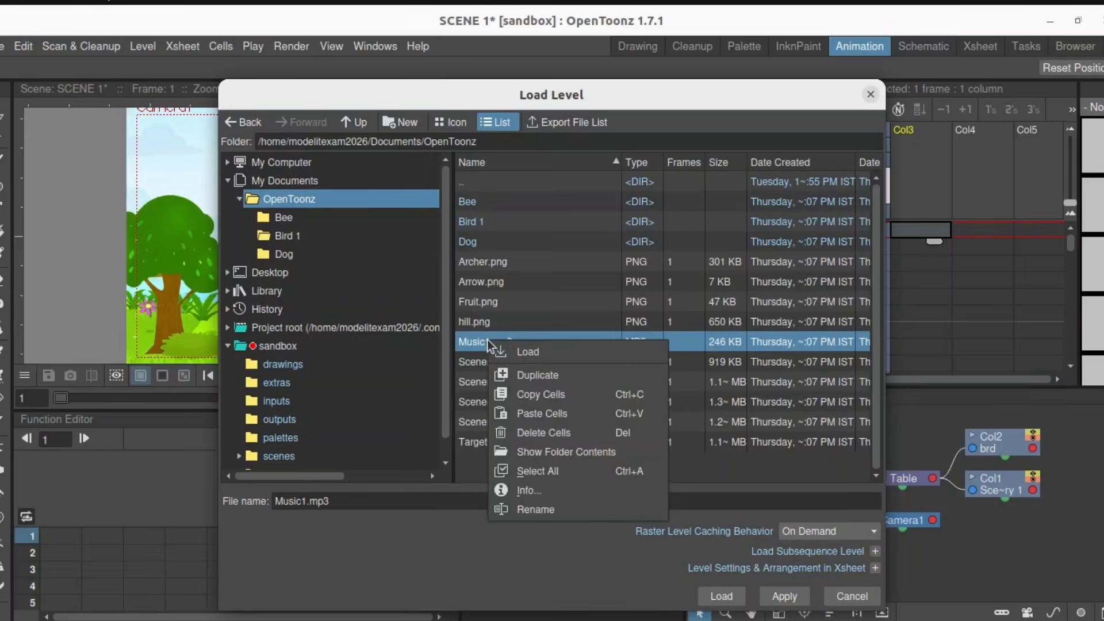
pyautogui.click(554, 355)
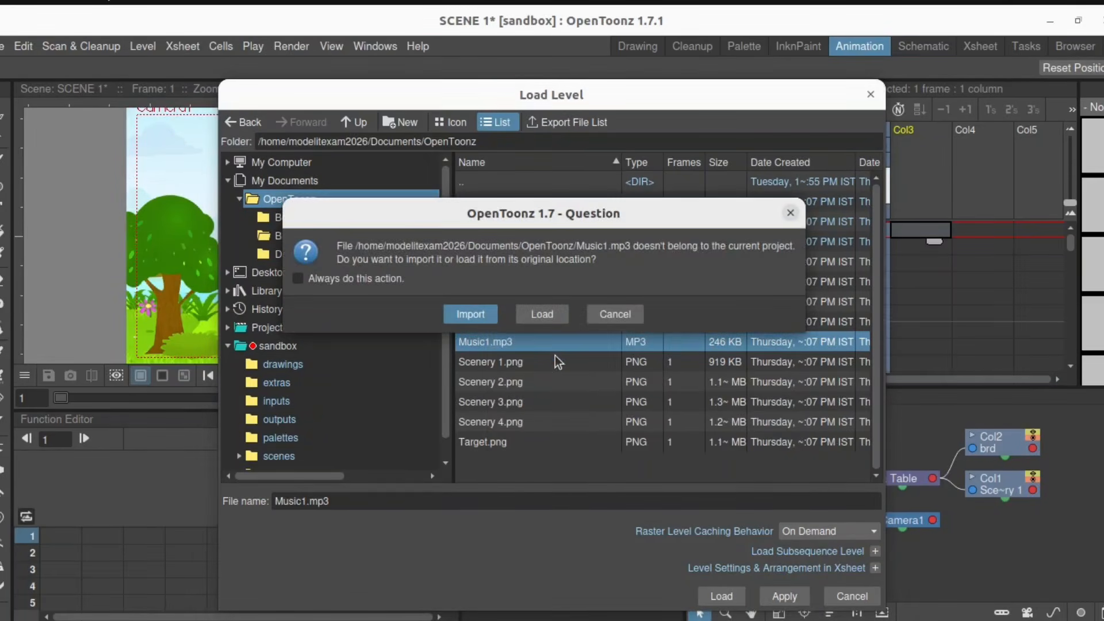
pyautogui.click(543, 315)
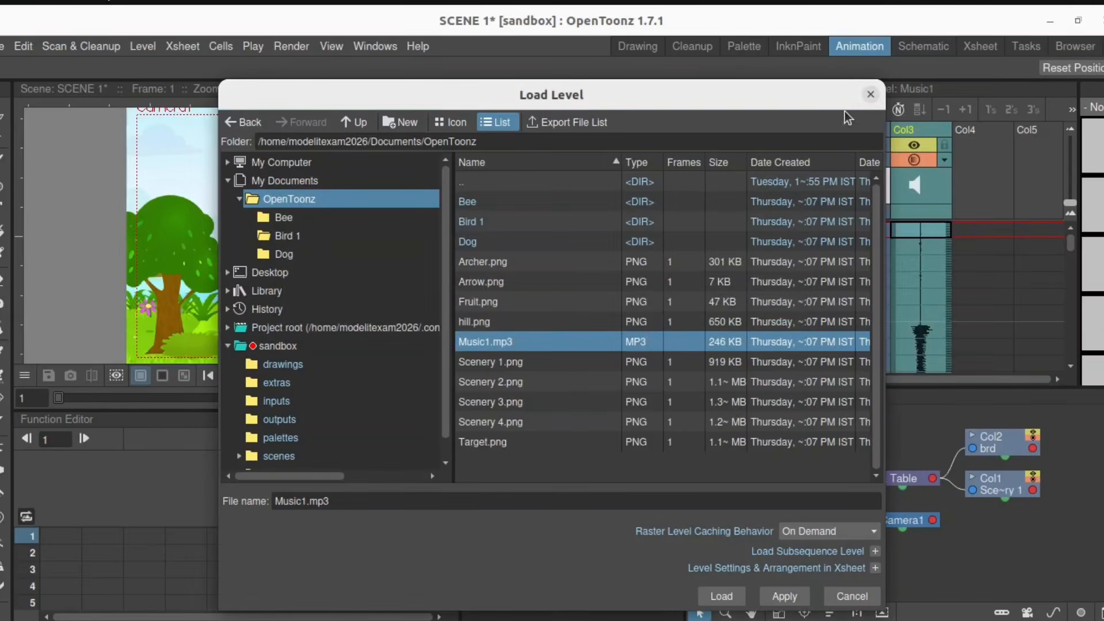
pyautogui.click(869, 95)
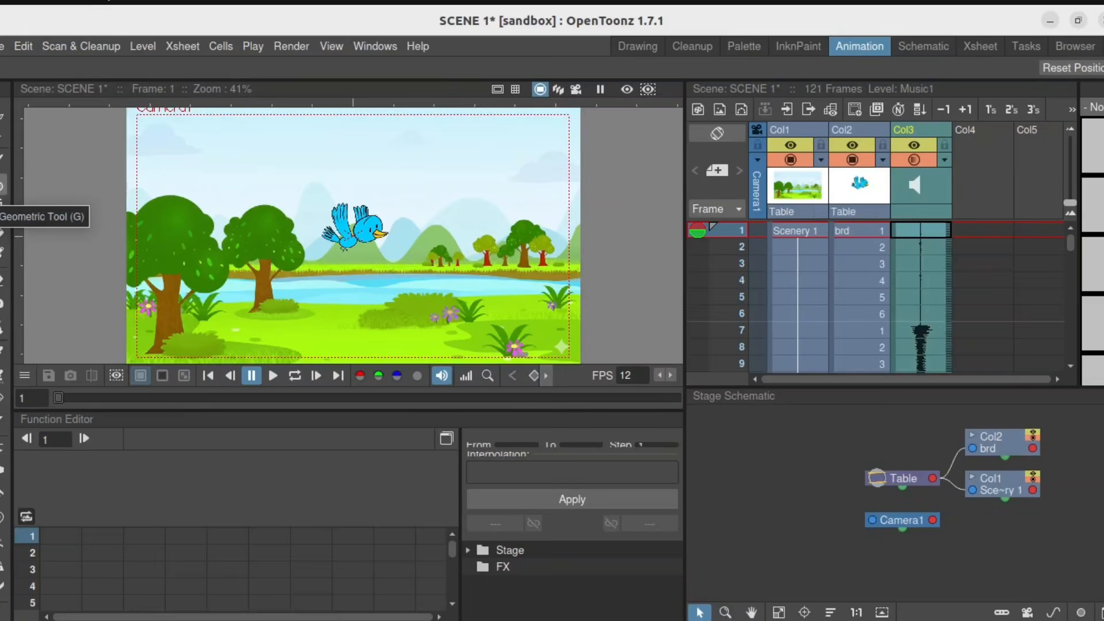
# - Use the Animate tool to move the bird at frame 1 onto the far-left treetop, about X -583 px, Y 136 px
pyautogui.click(4, 117)
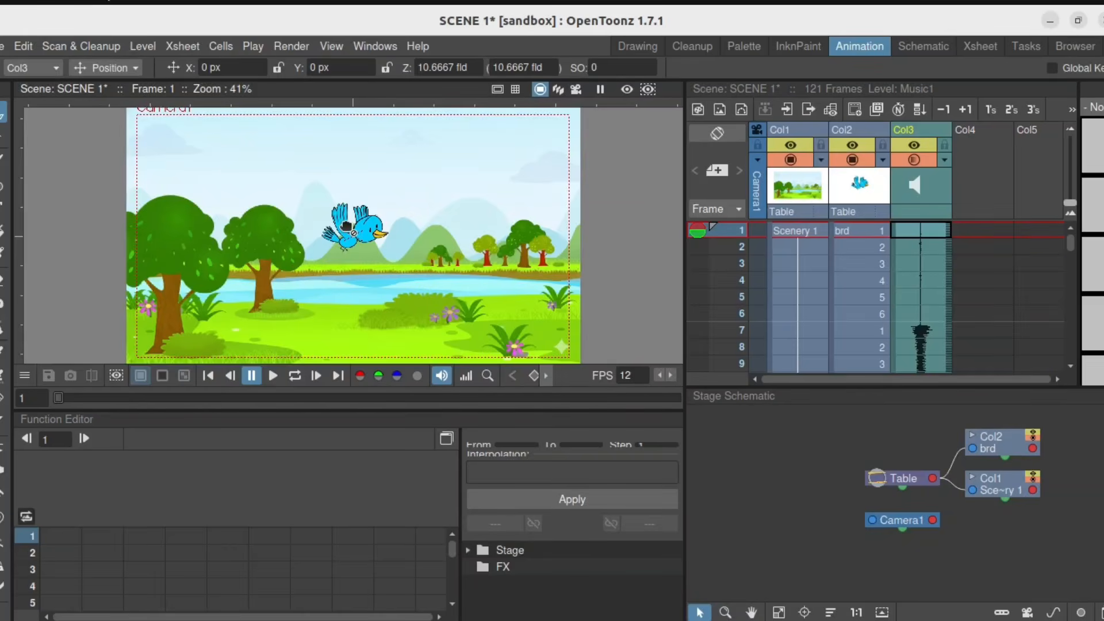
pyautogui.click(252, 197)
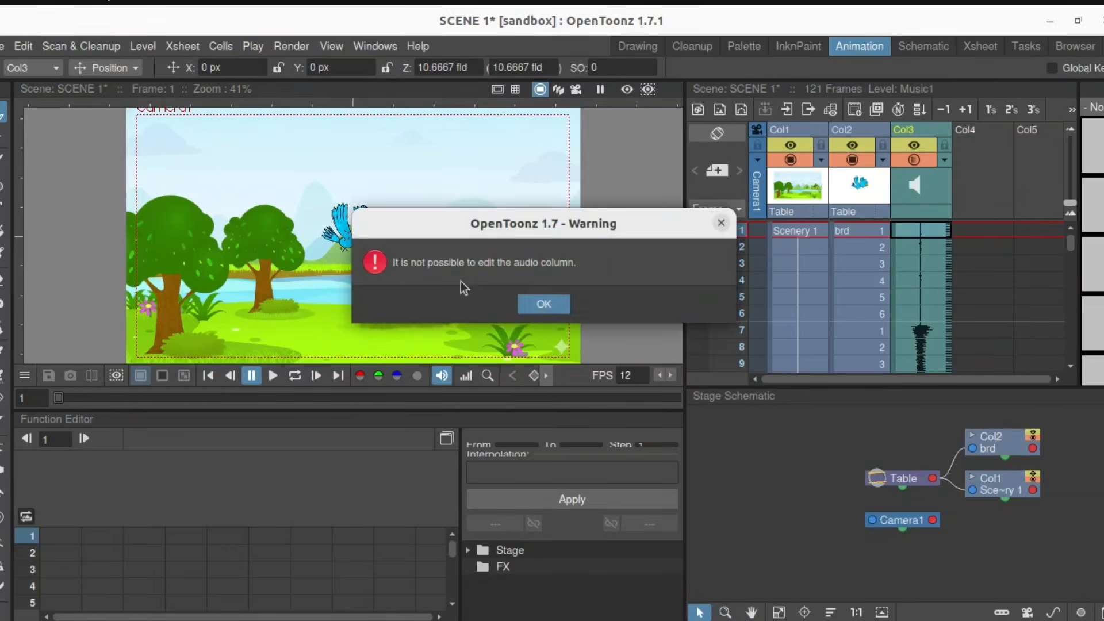
pyautogui.click(543, 304)
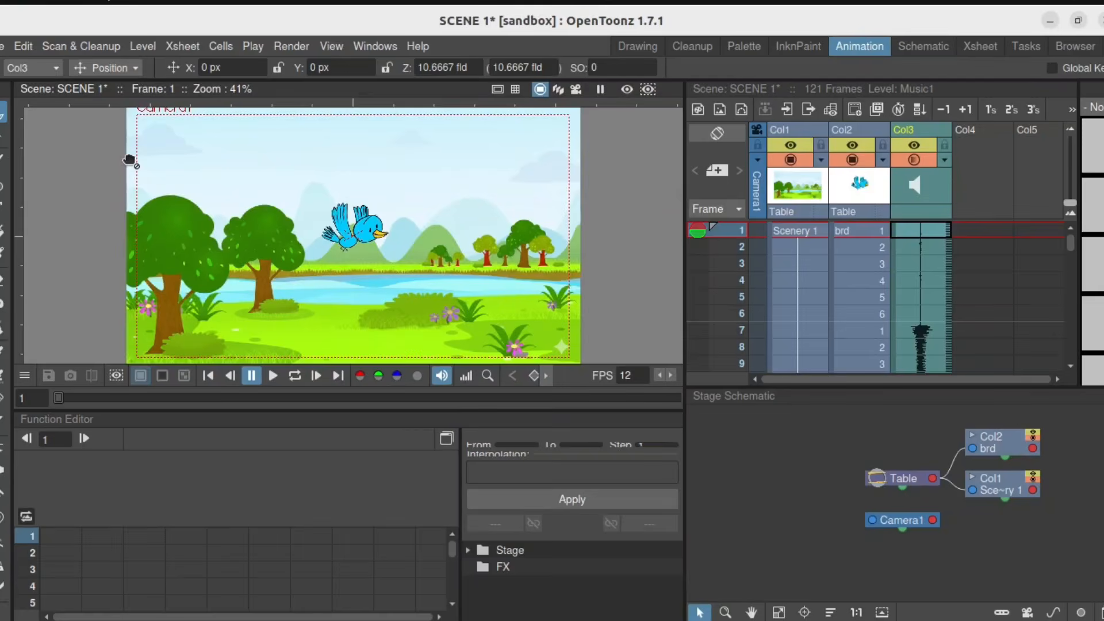
pyautogui.click(348, 237)
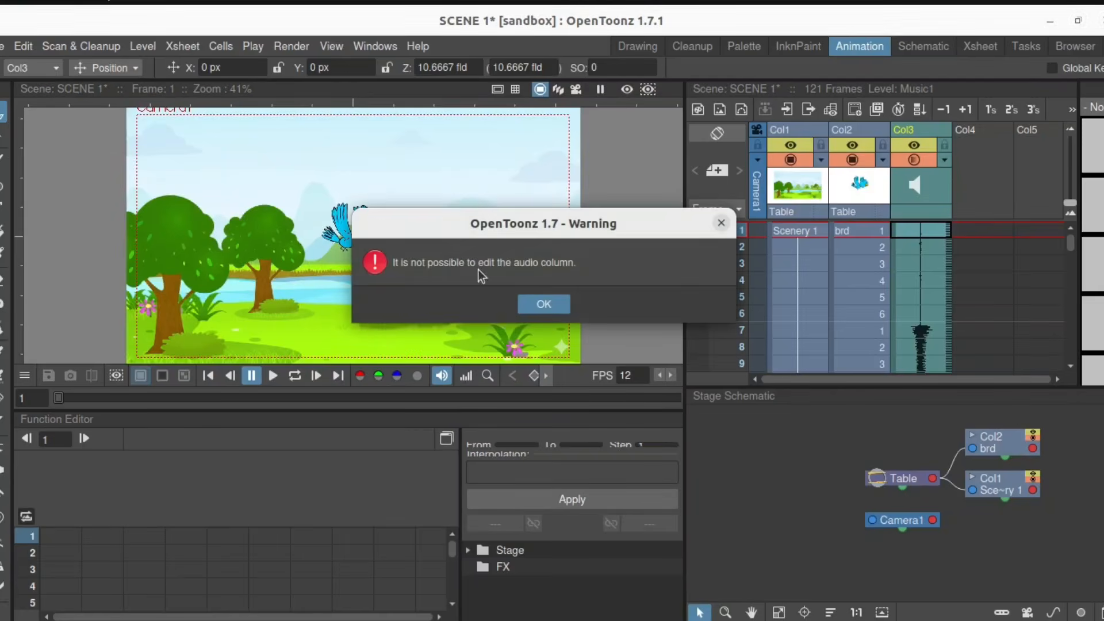
pyautogui.click(553, 305)
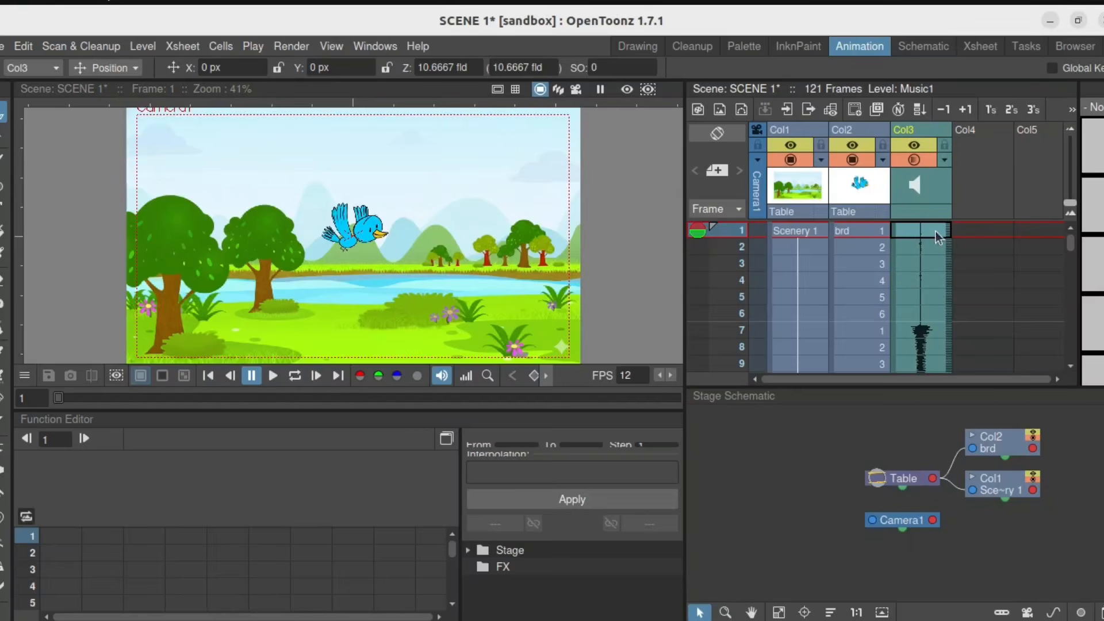
pyautogui.click(853, 231)
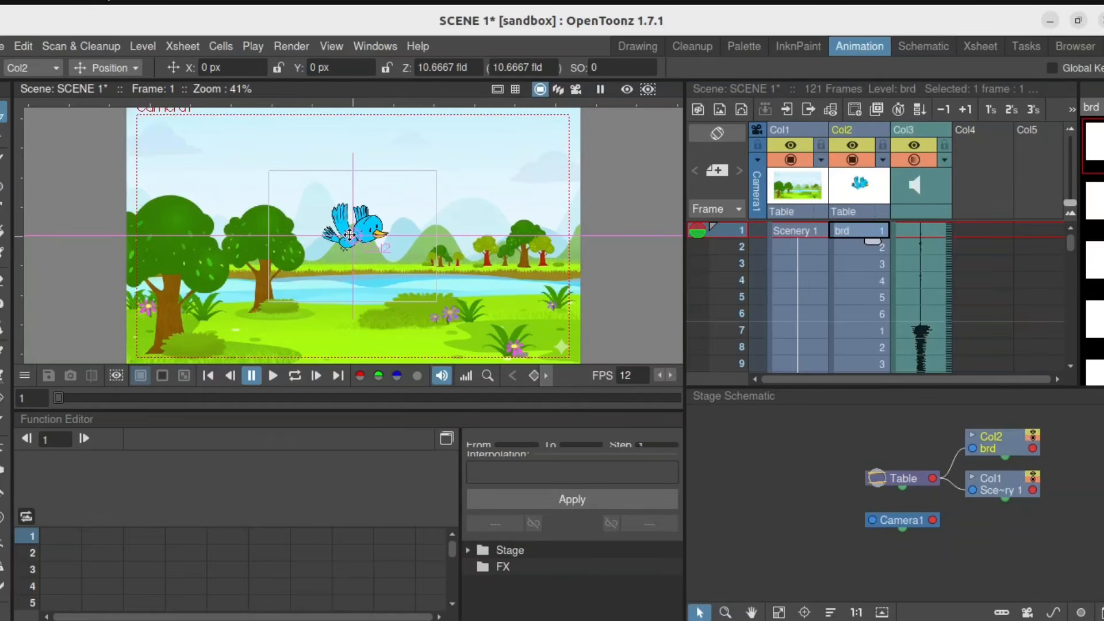
pyautogui.moveTo(349, 235); pyautogui.dragTo(161, 189)
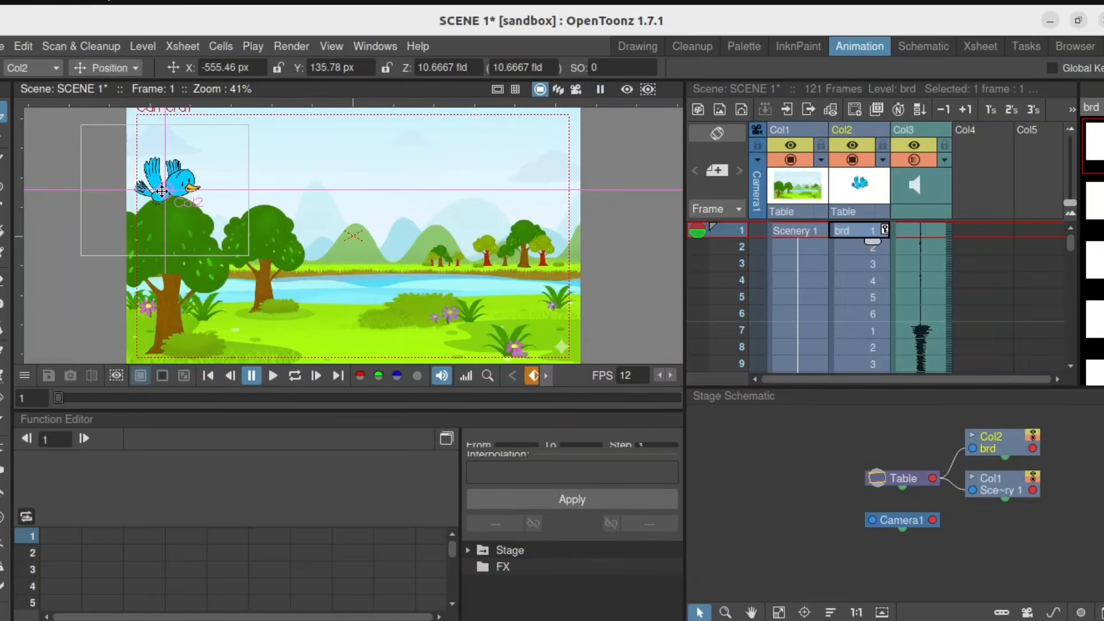
pyautogui.moveTo(162, 192); pyautogui.dragTo(153, 191)
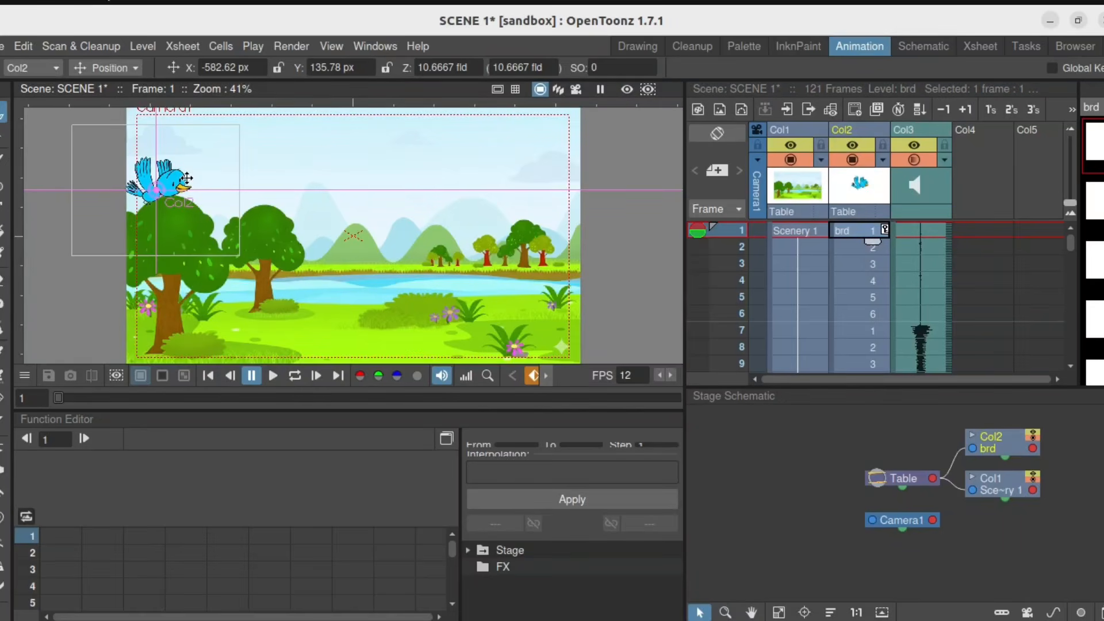
# - Enlarge the bird at frame 1 to a global scale of about 169%
pyautogui.click(136, 68)
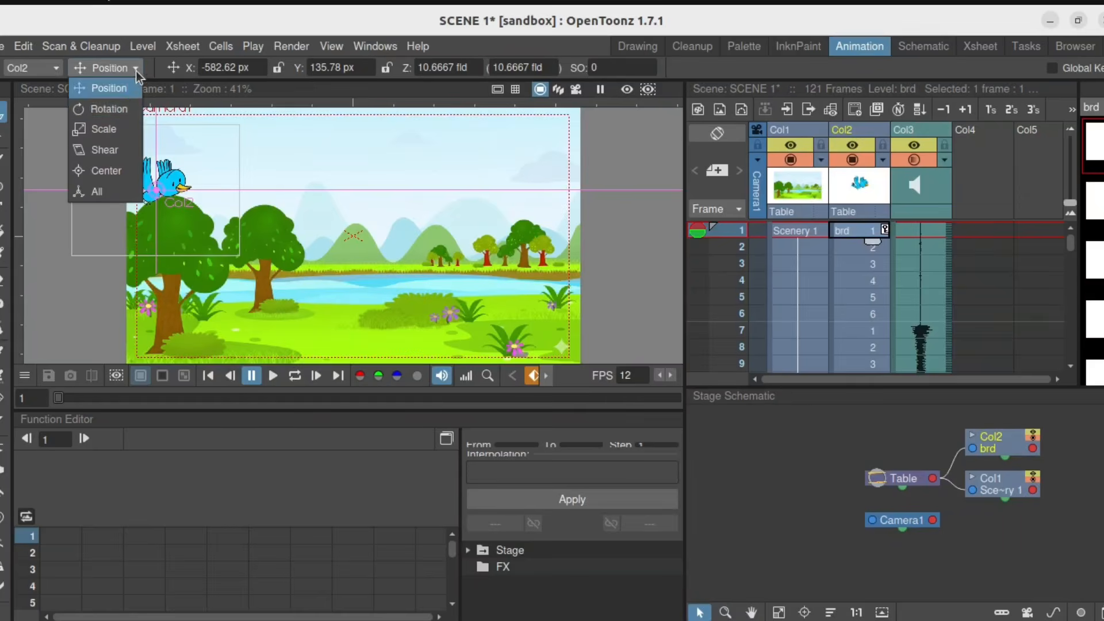
pyautogui.click(104, 129)
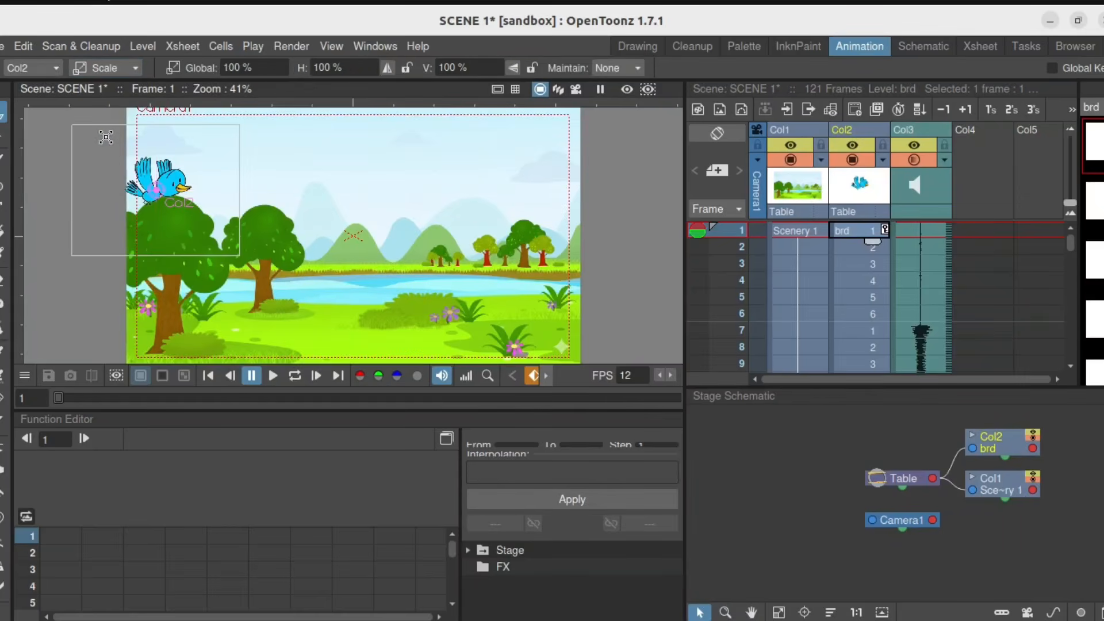
pyautogui.moveTo(175, 191); pyautogui.dragTo(183, 180)
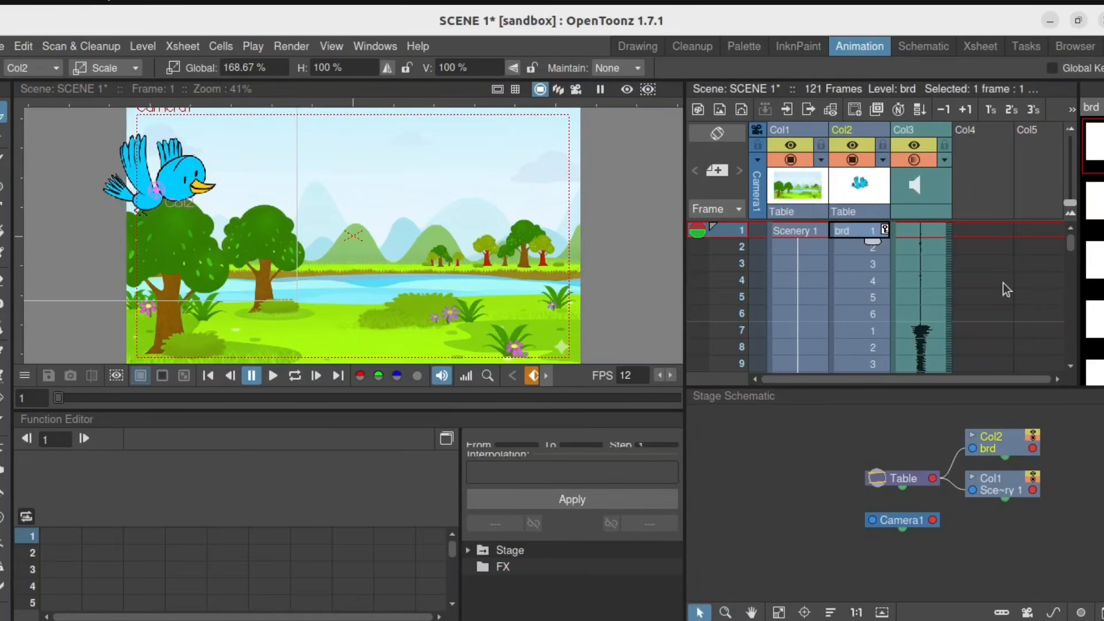
# - Move the bird at frame 60 across the scene to above the far-right trees, about X 491 px, Y 104 px
pyautogui.moveTo(1070, 240); pyautogui.dragTo(1061, 299)
pyautogui.scroll(2, 800, 284)
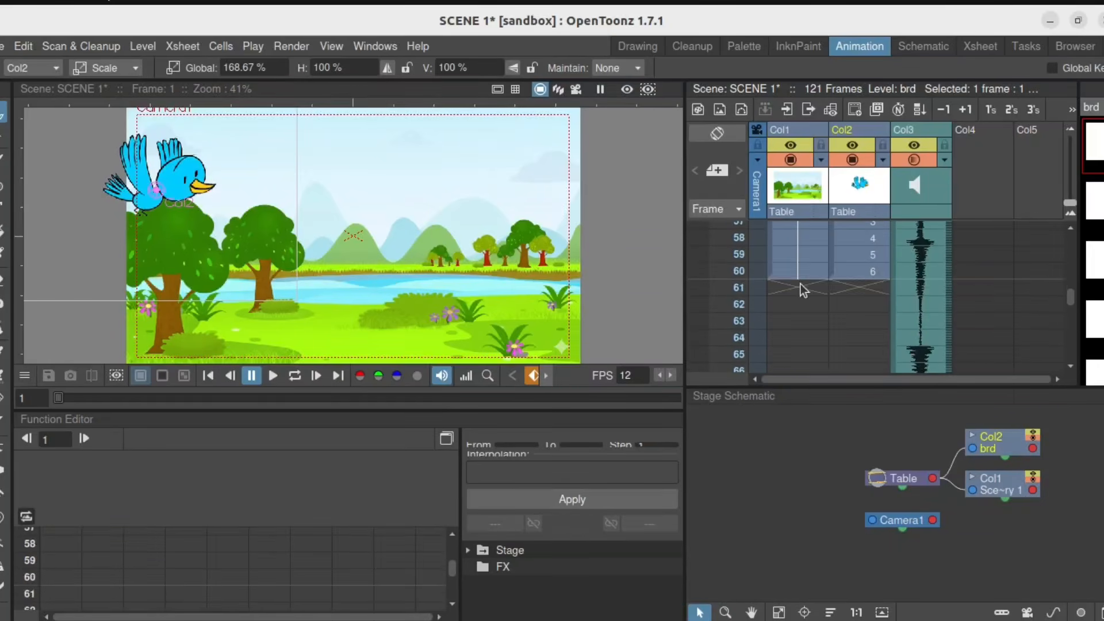
pyautogui.scroll(-1, 841, 305)
pyautogui.click(853, 274)
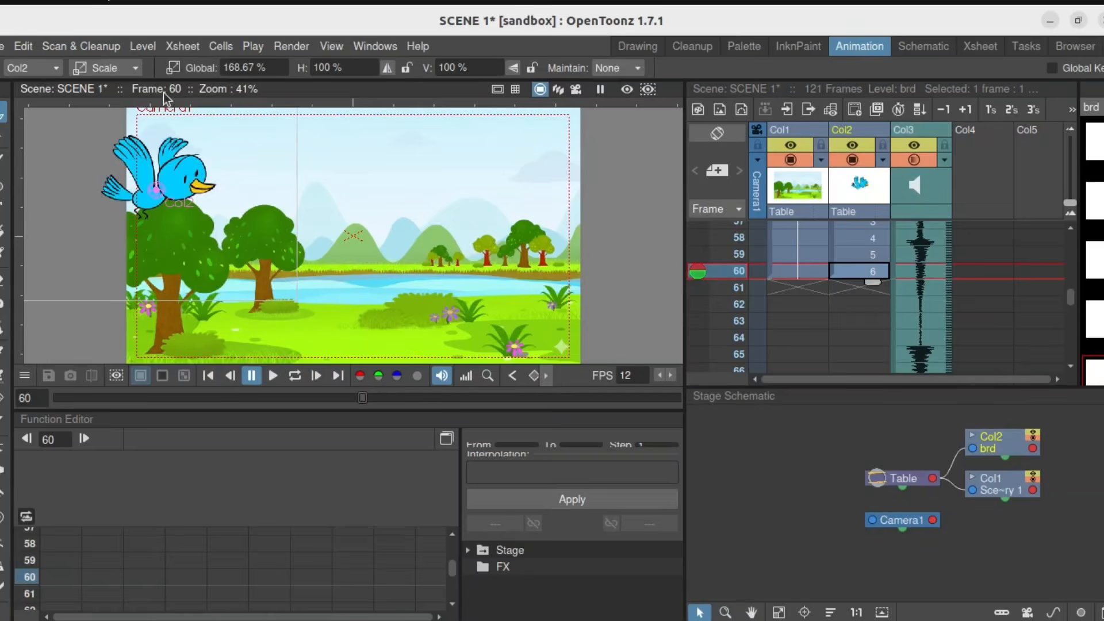
pyautogui.click(134, 69)
pyautogui.click(104, 90)
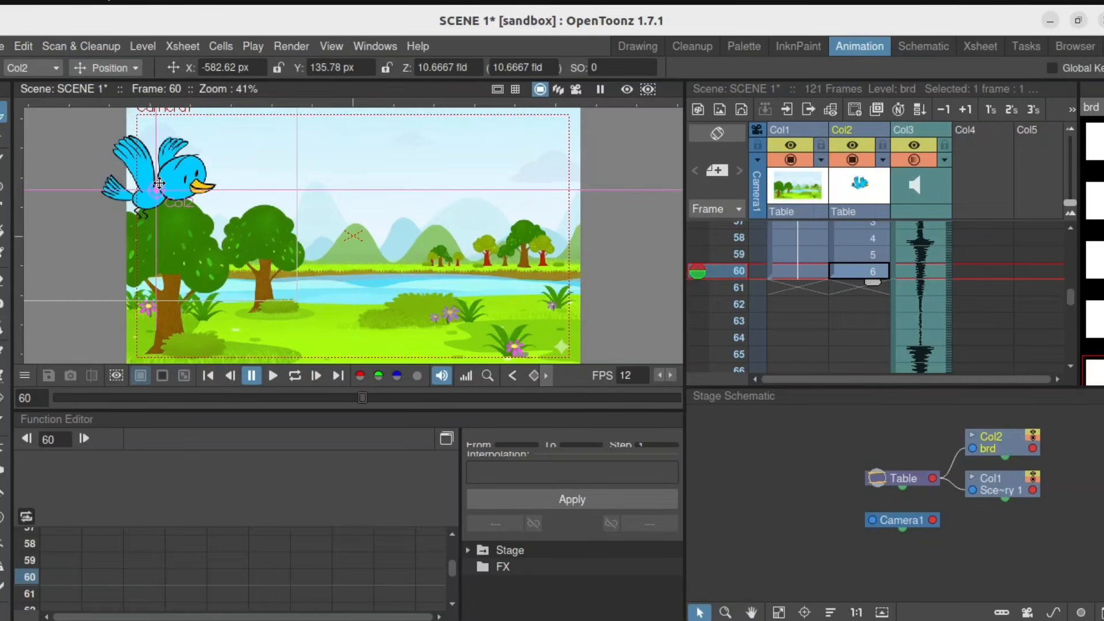
pyautogui.moveTo(161, 185); pyautogui.dragTo(524, 196)
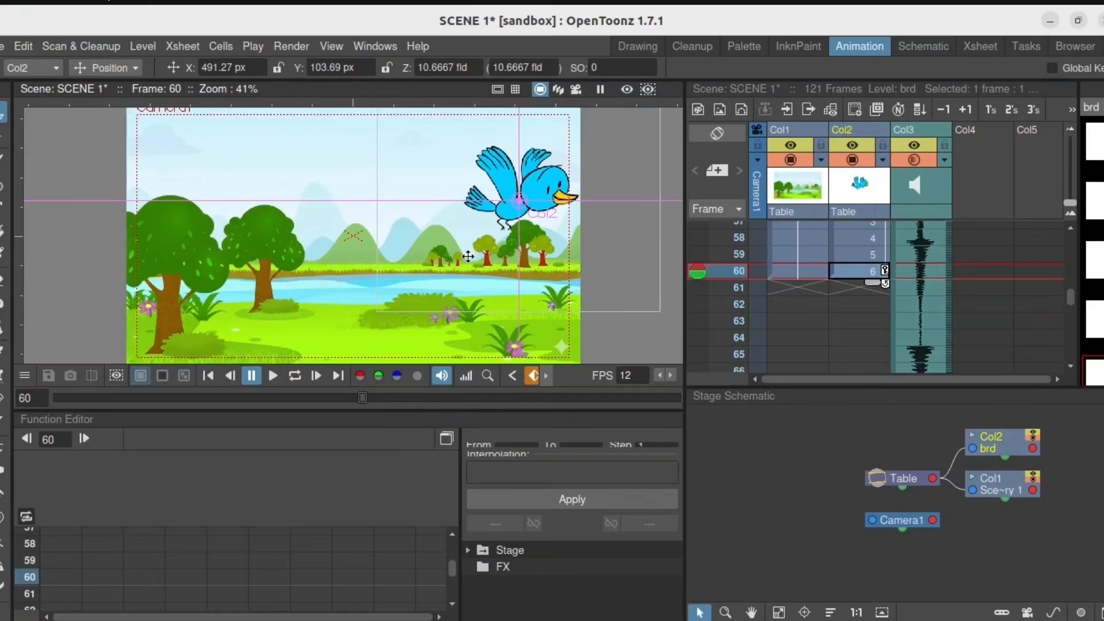
# - Shrink the bird at frame 60 to a global scale of about 55%
pyautogui.click(136, 68)
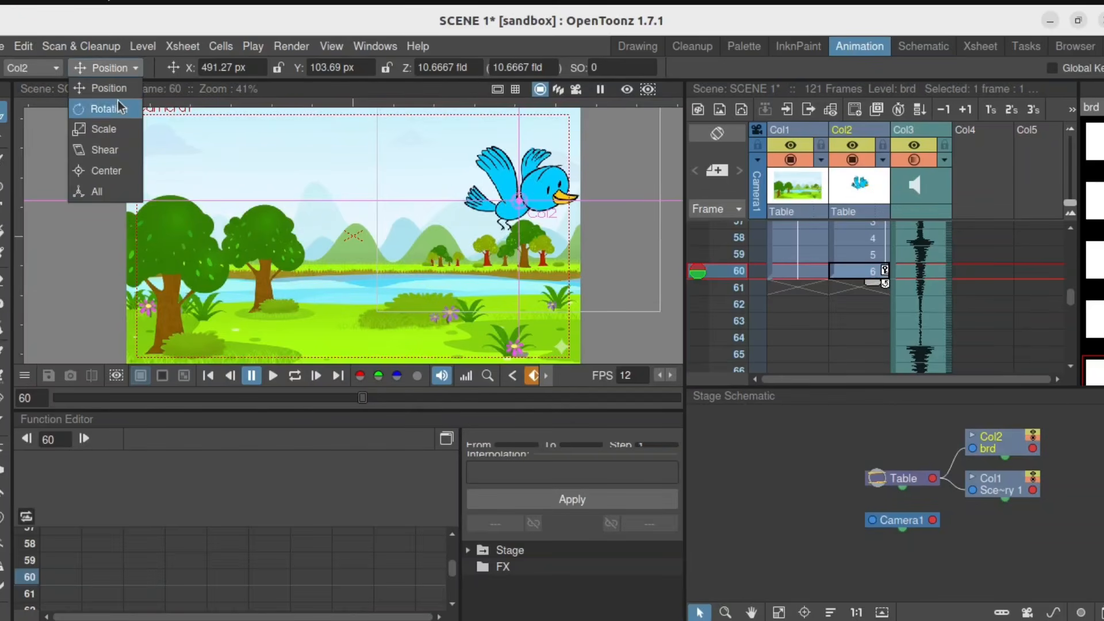
pyautogui.click(105, 129)
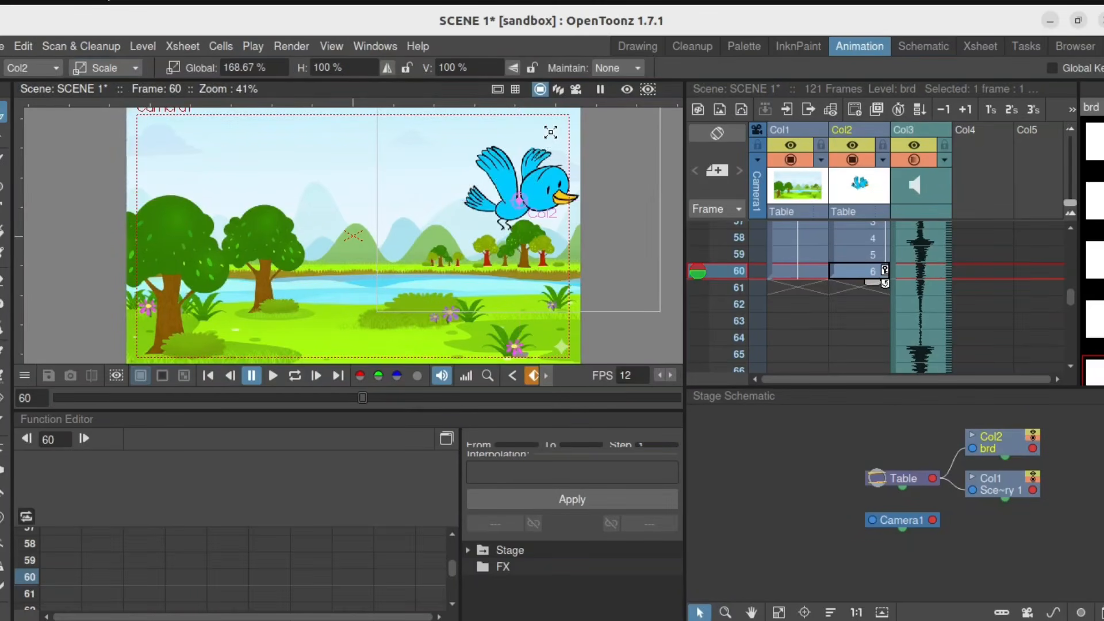
pyautogui.moveTo(546, 130); pyautogui.dragTo(521, 173)
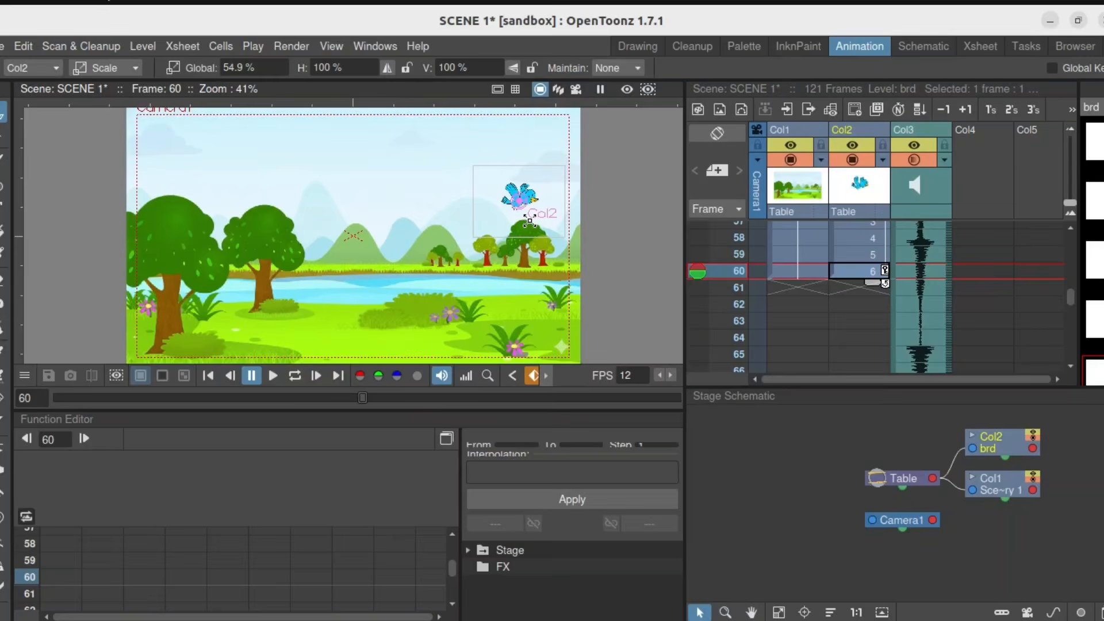
# - Shift the bird at frame 60 to the right edge of the camera frame, about X 620 px, Y 156 px
pyautogui.click(132, 68)
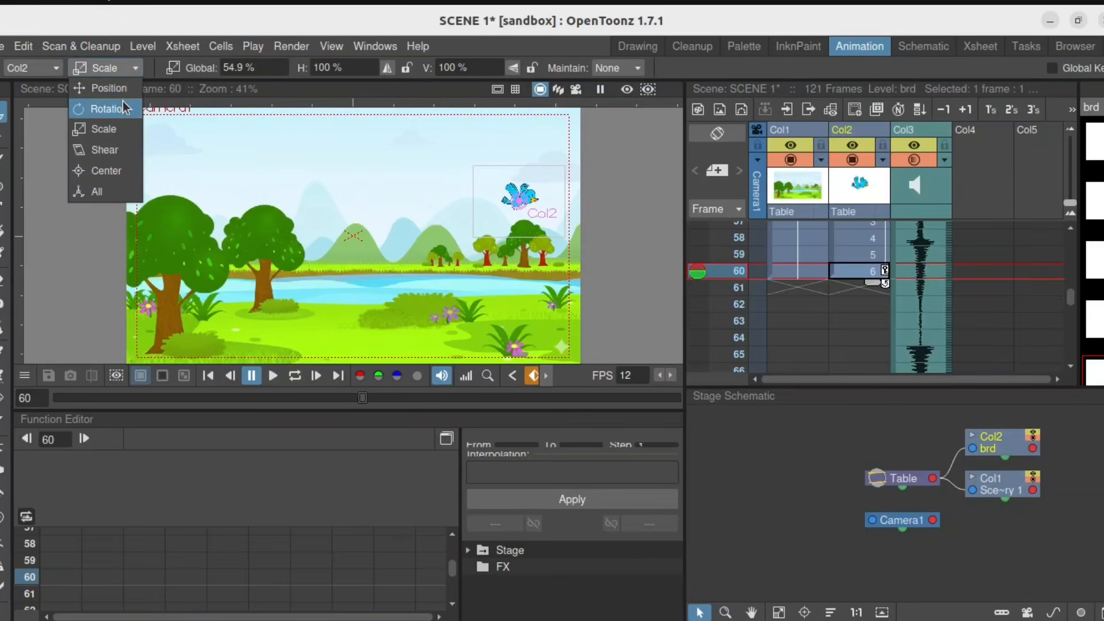
pyautogui.click(119, 89)
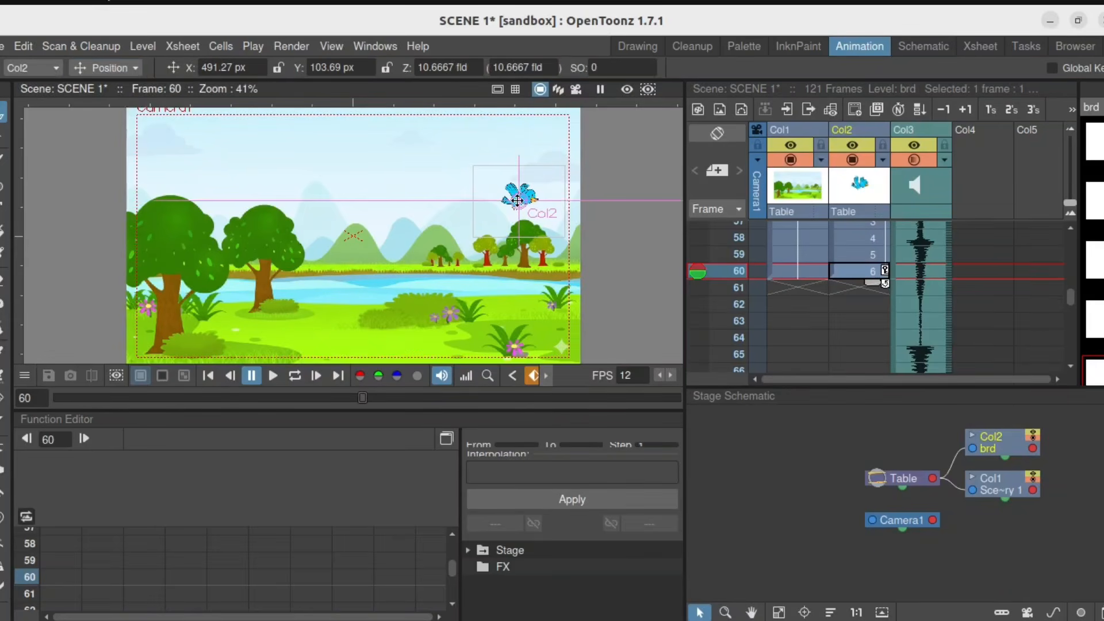
pyautogui.moveTo(517, 200); pyautogui.dragTo(562, 181)
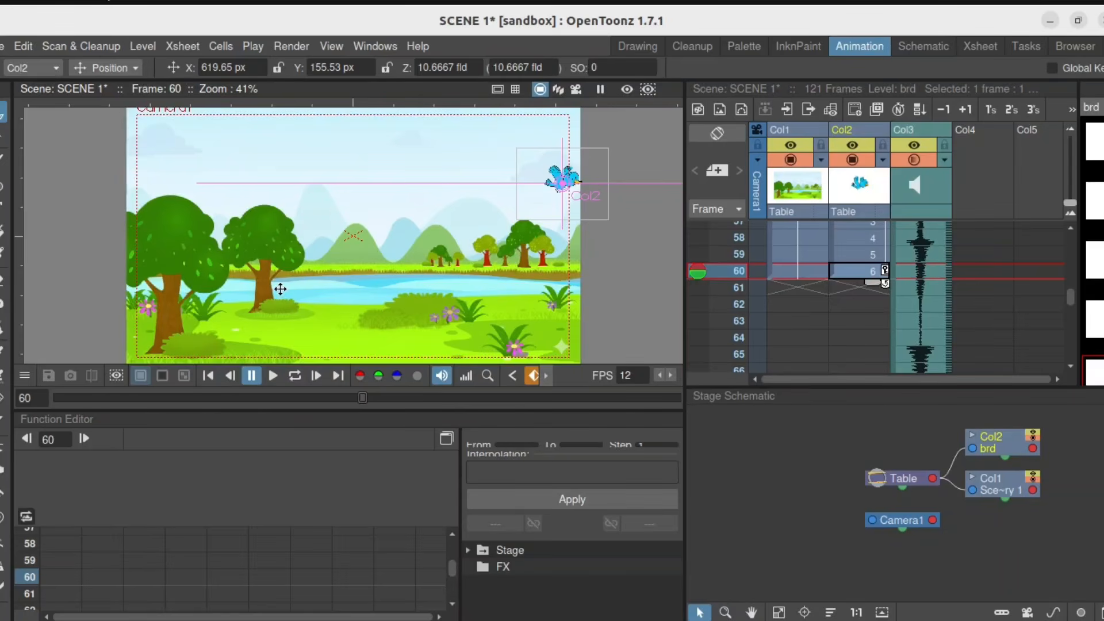
# - Play the animation from the first frame to preview the bird's flight, and stop the playback
pyautogui.click(208, 376)
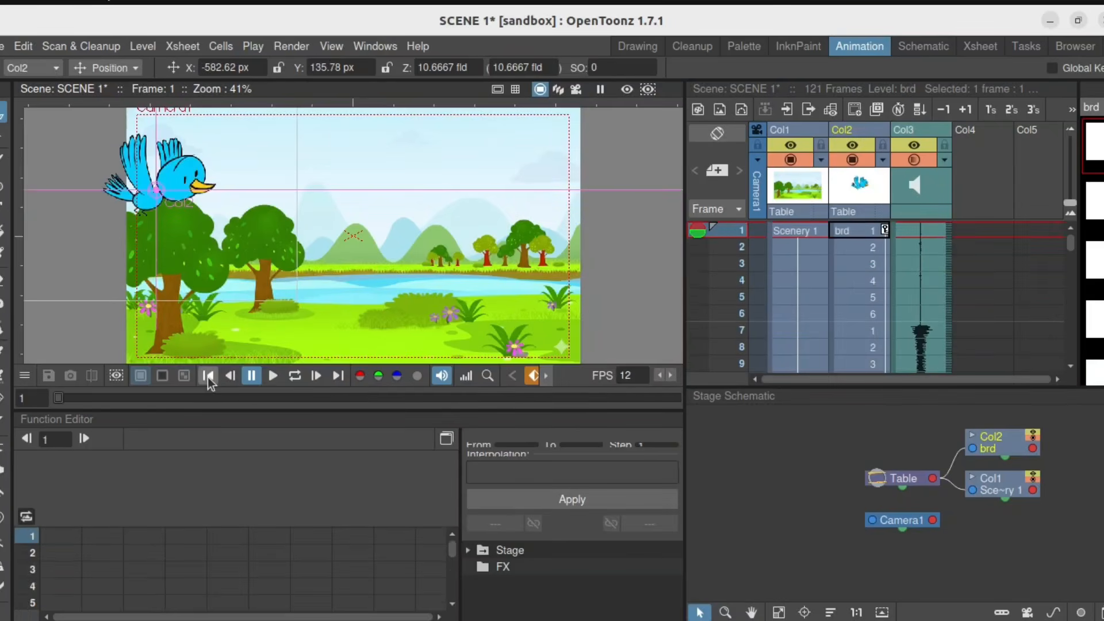
pyautogui.click(272, 378)
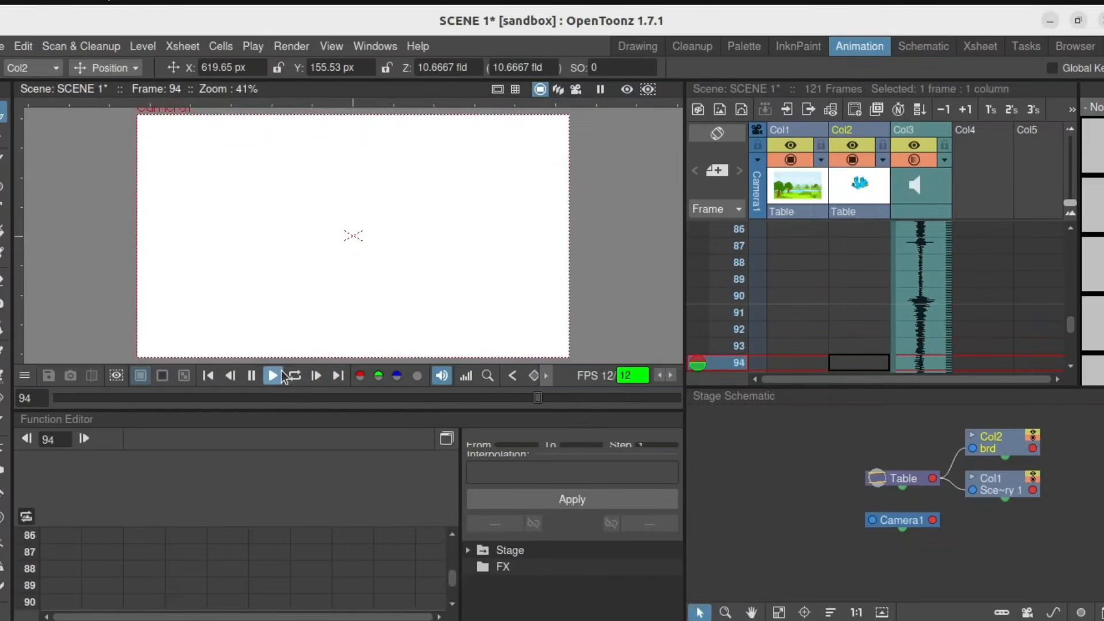
pyautogui.click(280, 375)
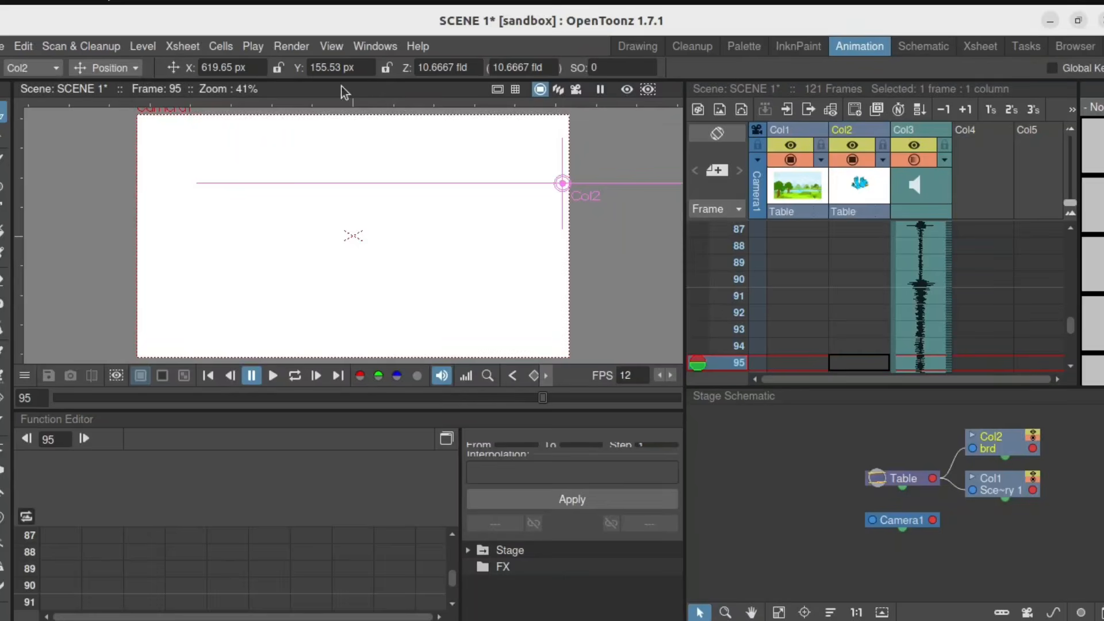
# - Check the frame range in the output settings and close them
pyautogui.click(277, 49)
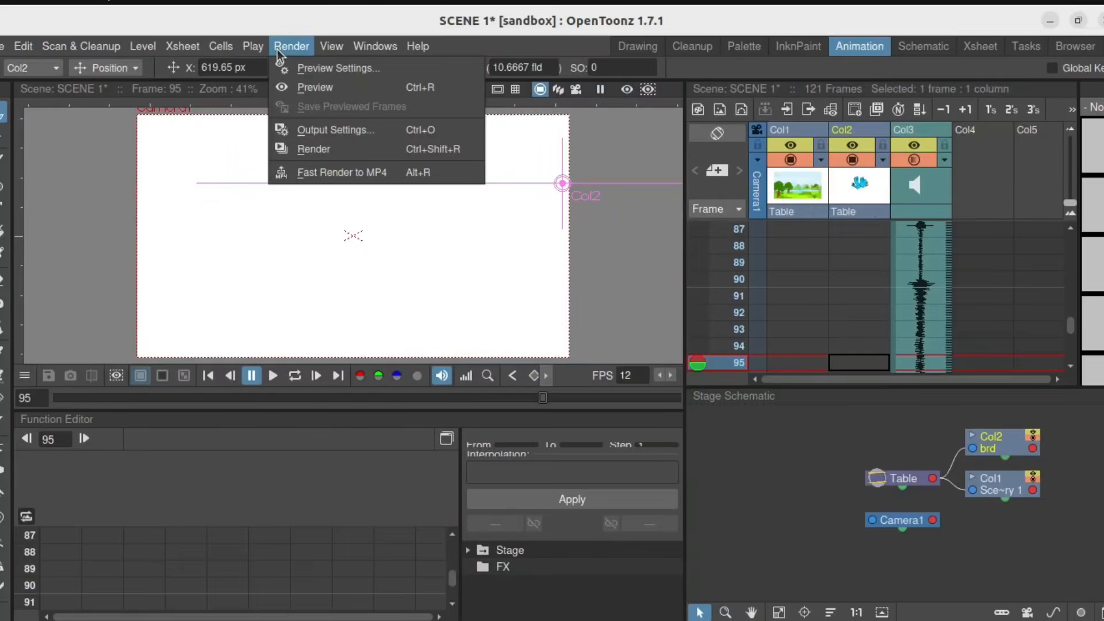
pyautogui.click(307, 129)
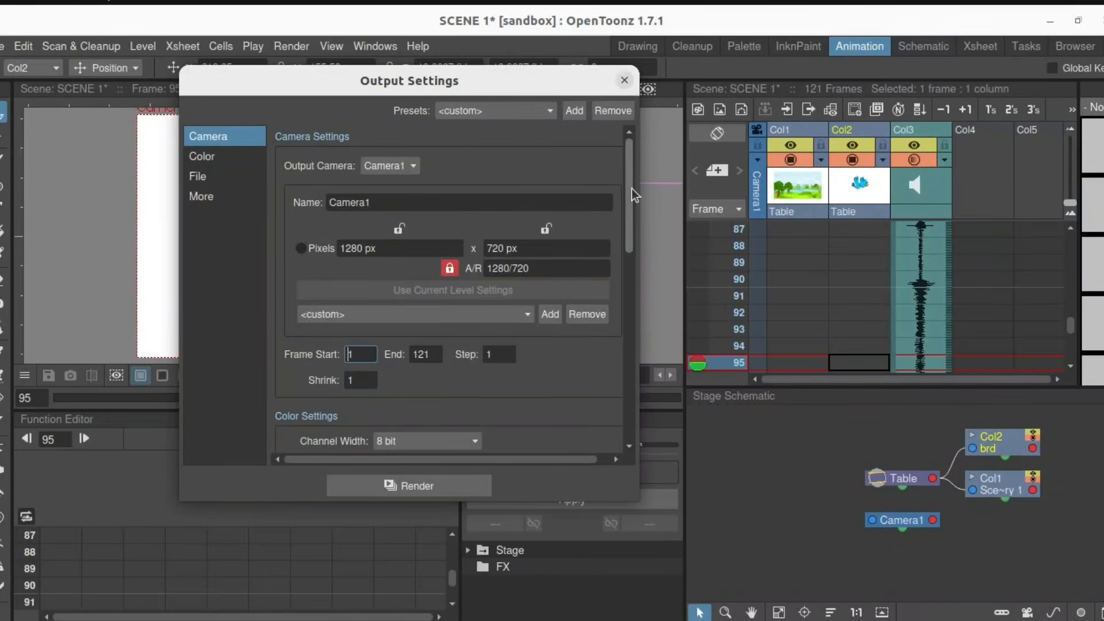
pyautogui.click(624, 80)
# - Delete the Music1 audio cells from frame 61 to the end of the track, and return to the bird's cell at frame 1
pyautogui.scroll(8, 966, 298)
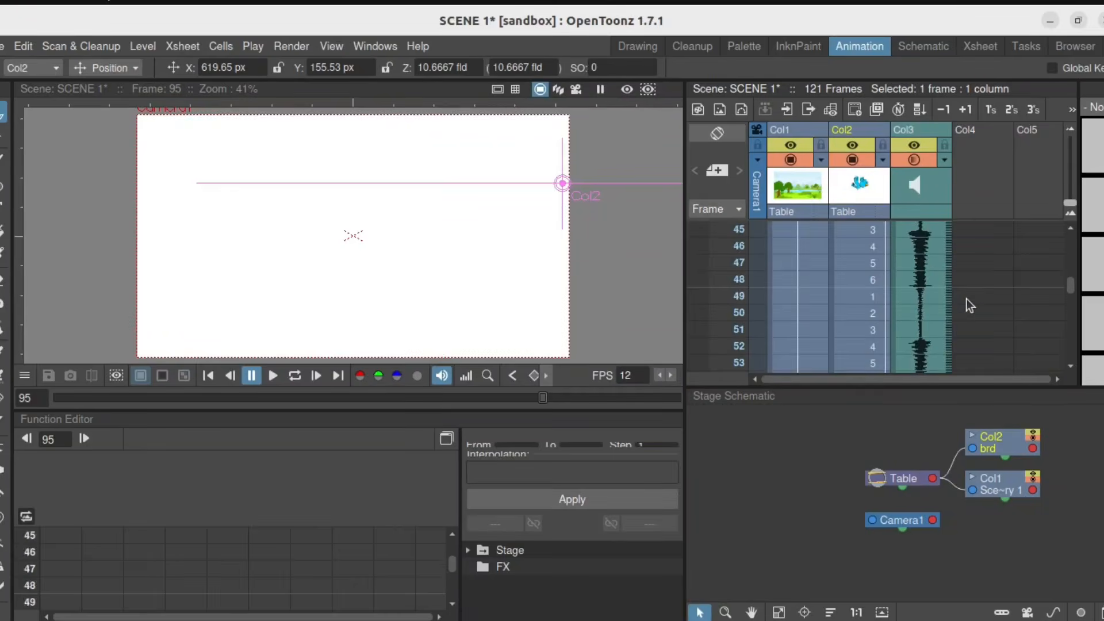
pyautogui.scroll(4, 965, 299)
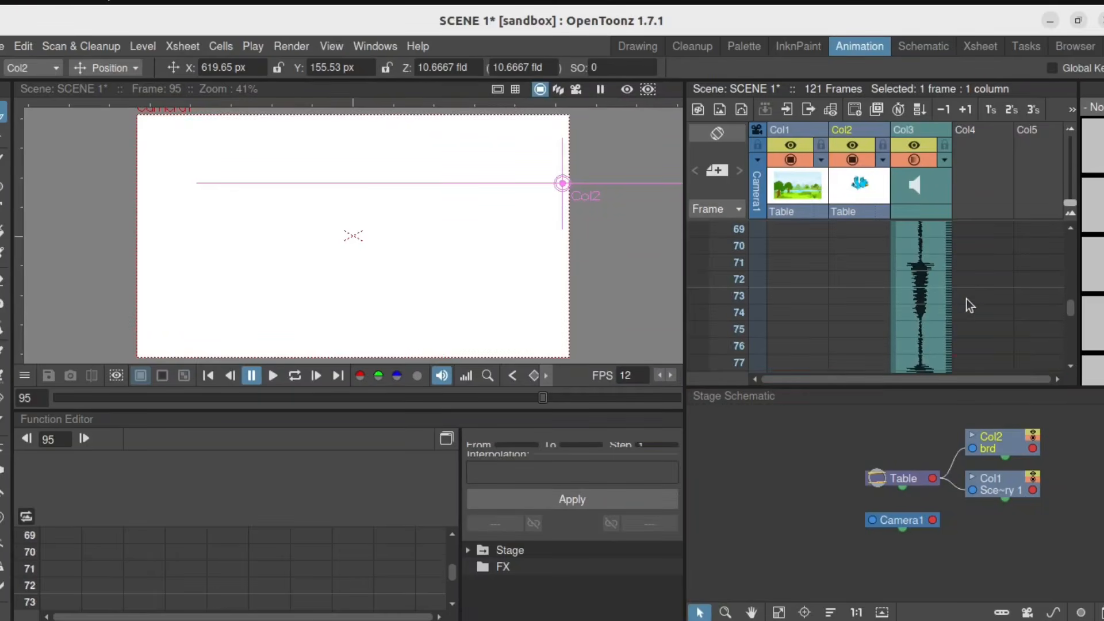
pyautogui.scroll(-2, 965, 299)
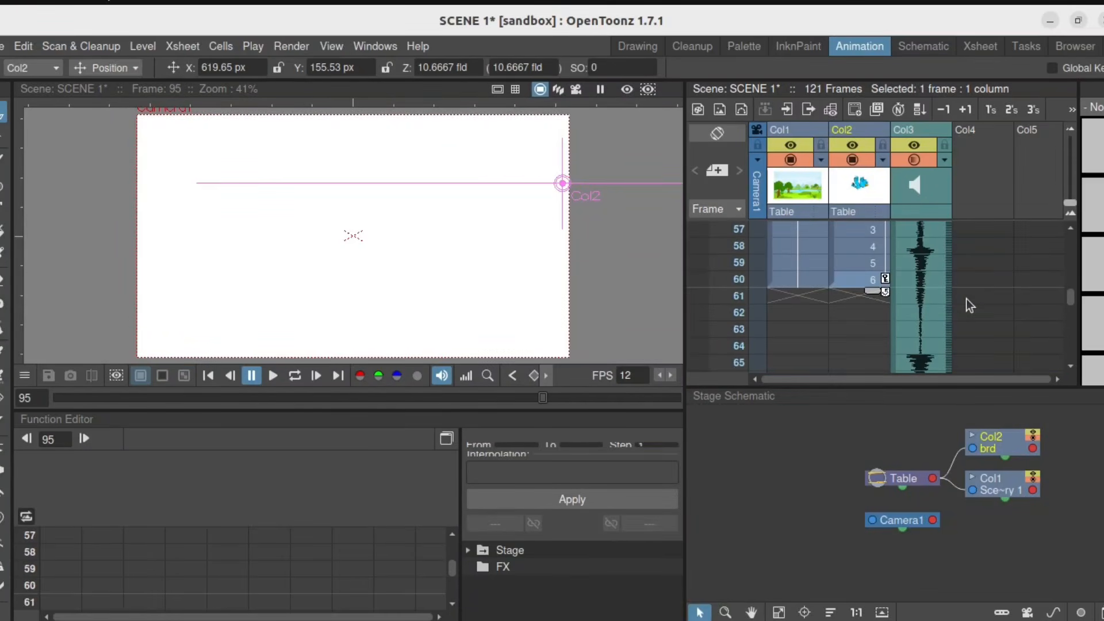
pyautogui.click(935, 295)
pyautogui.scroll(-10, 929, 380)
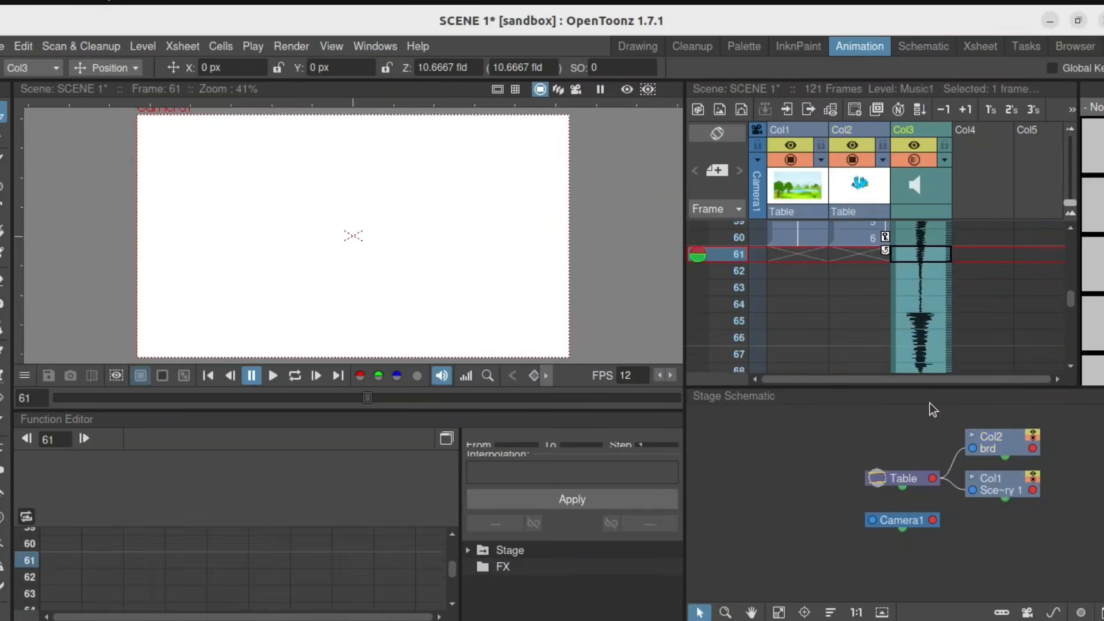
pyautogui.moveTo(926, 406); pyautogui.dragTo(902, 250)
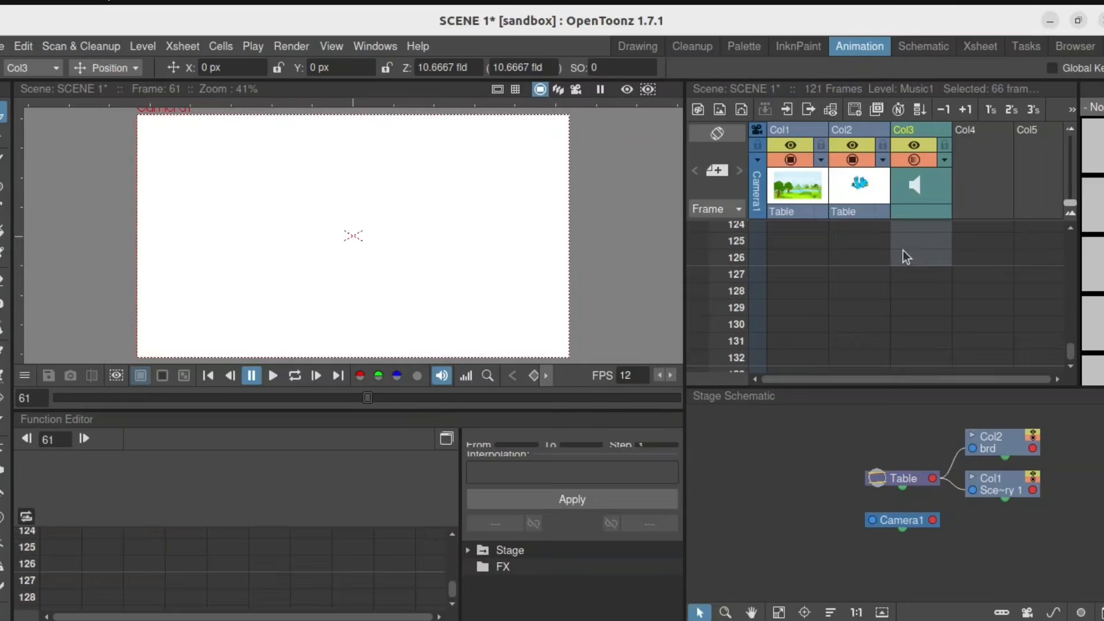
pyautogui.rightClick(906, 249)
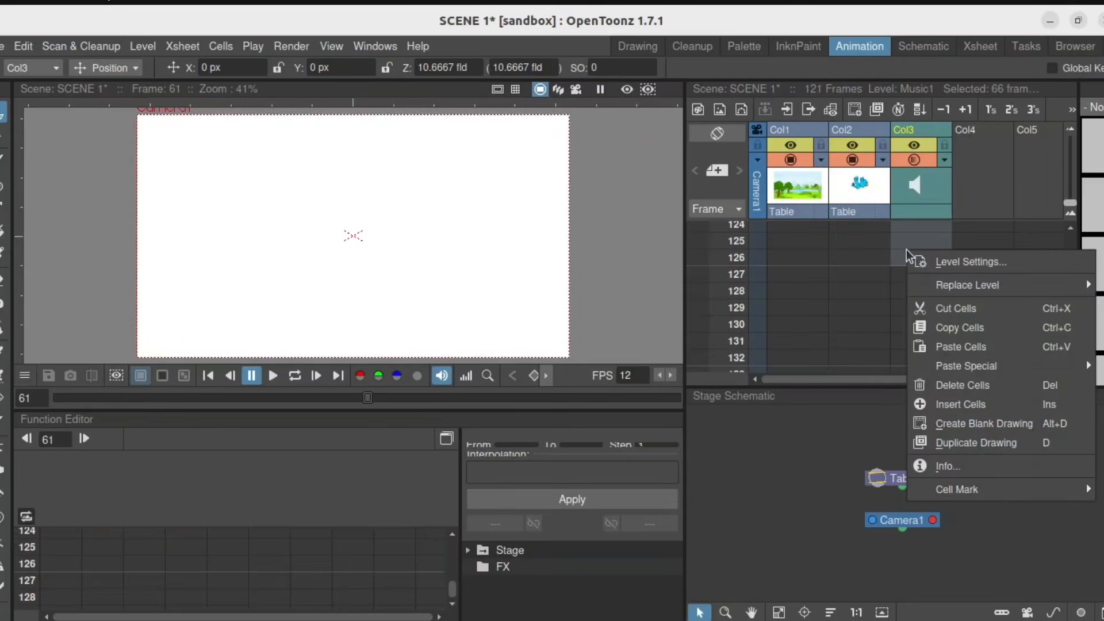
pyautogui.click(967, 385)
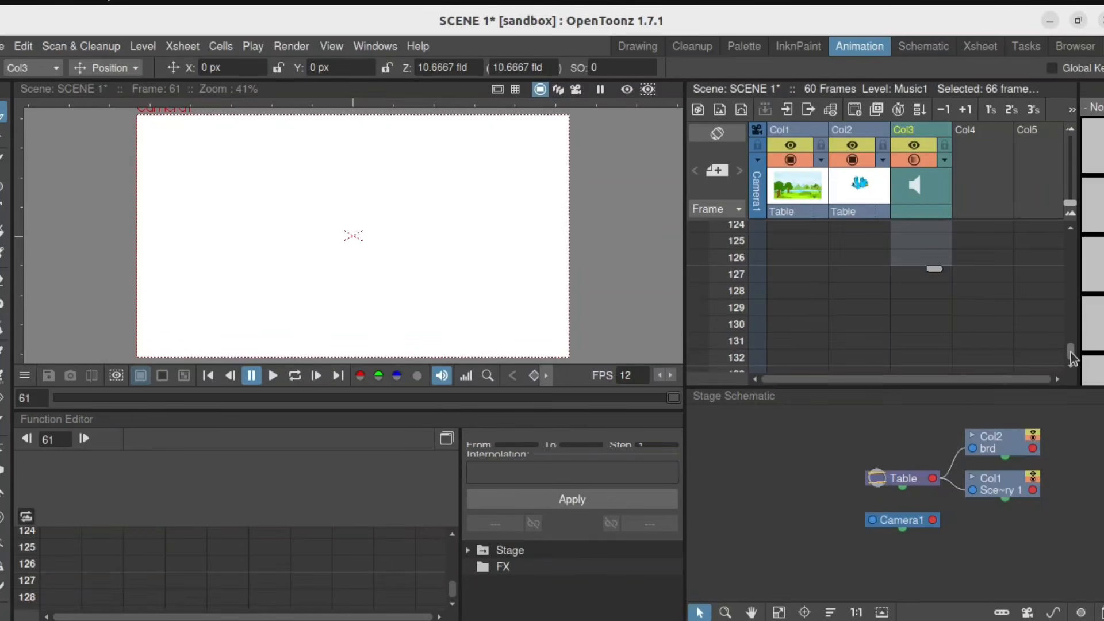
pyautogui.moveTo(1071, 353); pyautogui.dragTo(1071, 224)
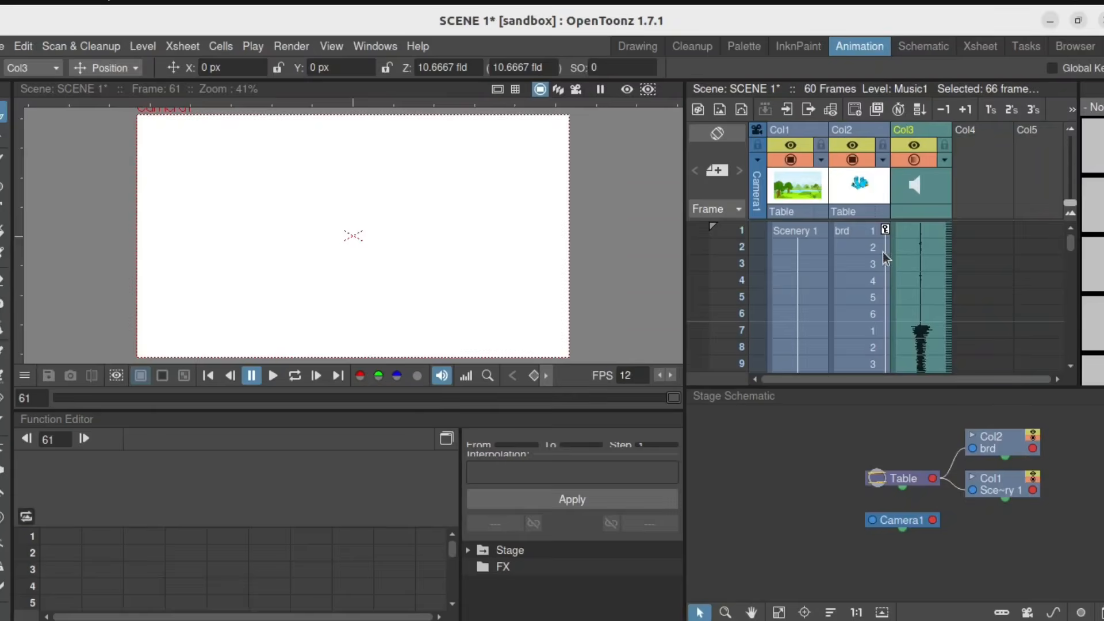
pyautogui.click(864, 229)
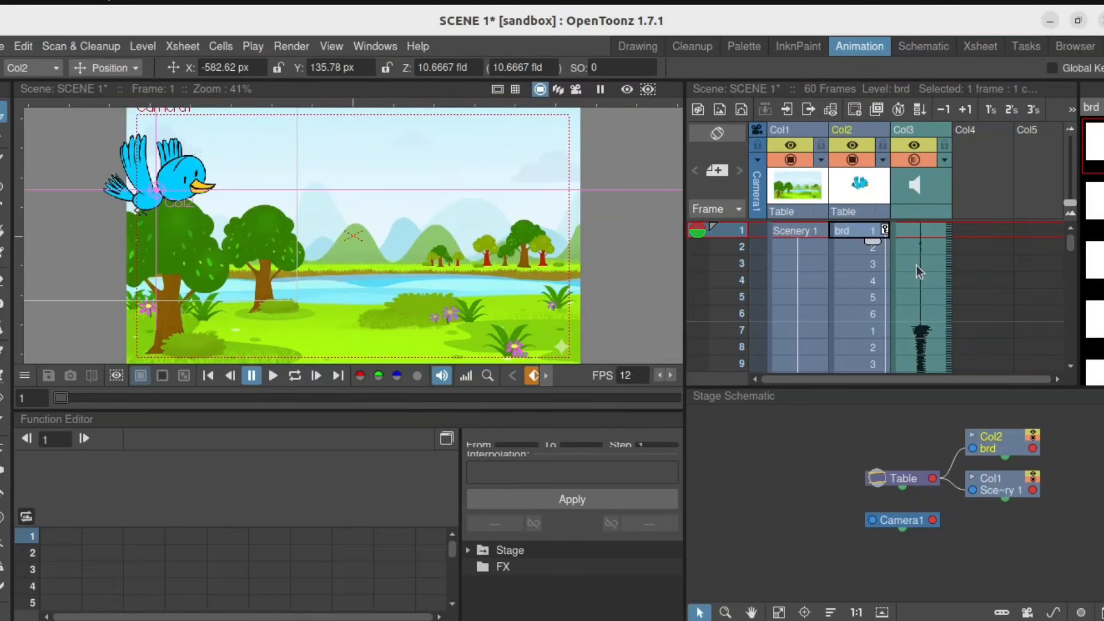
pyautogui.scroll(-10, 931, 284)
pyautogui.scroll(2, 1011, 326)
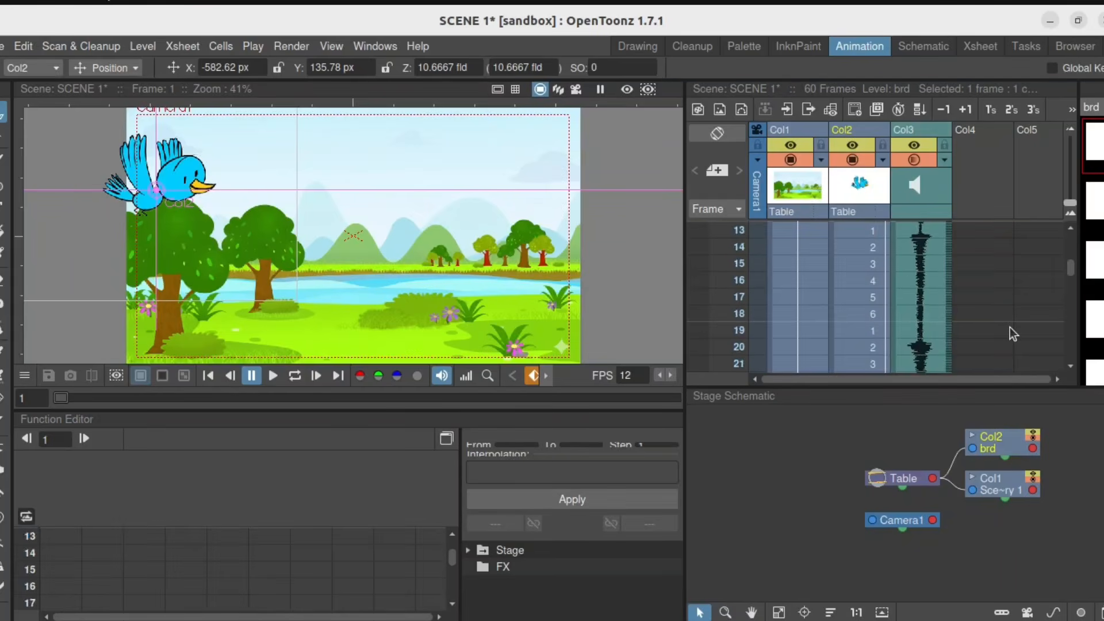
pyautogui.scroll(10, 1009, 327)
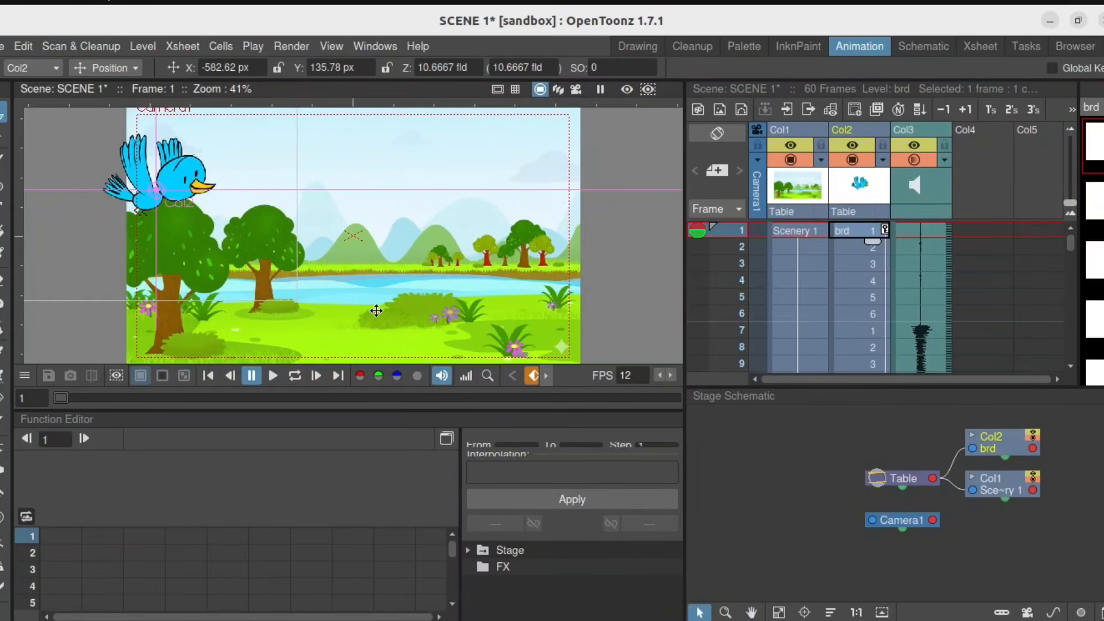
# - Set the output save location to the Exam10_Products folder in the home directory in the output settings
pyautogui.click(279, 47)
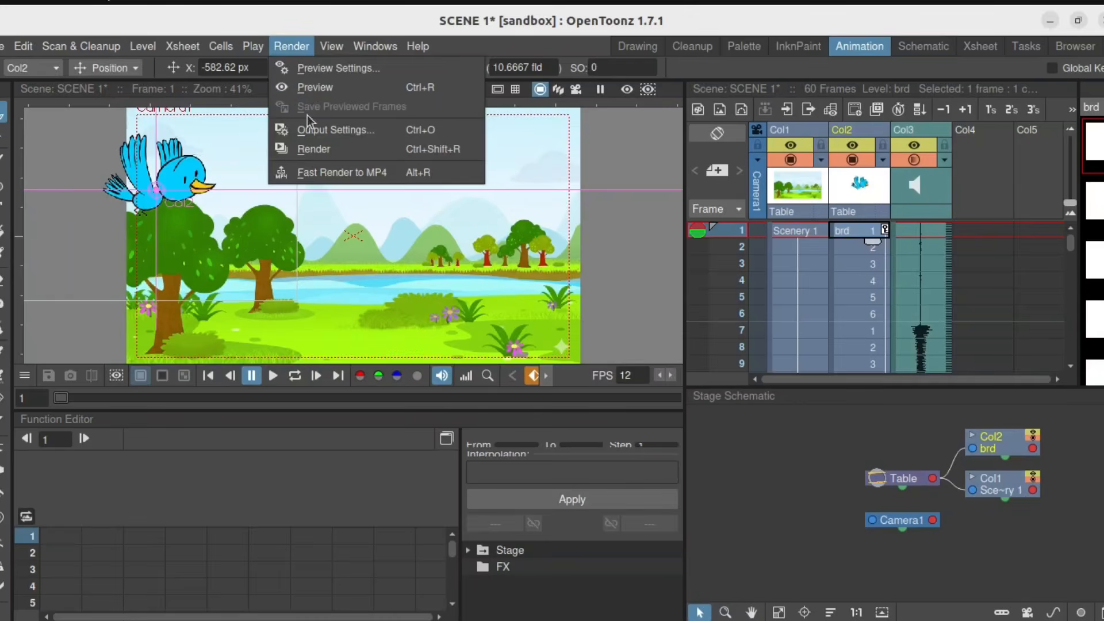
pyautogui.click(315, 129)
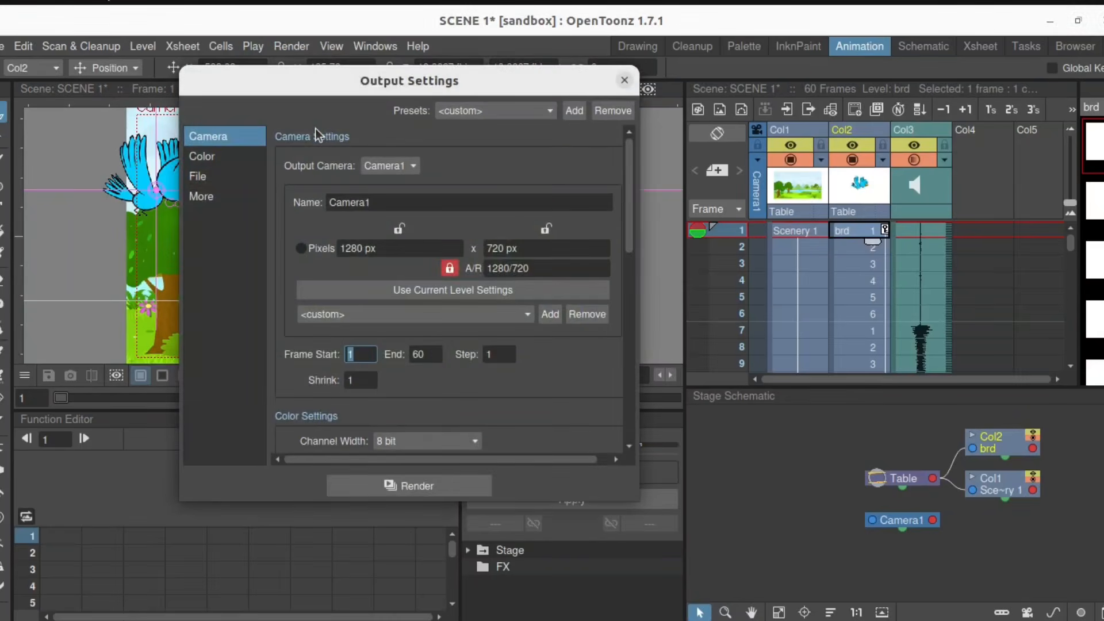
pyautogui.click(630, 181)
pyautogui.moveTo(630, 181); pyautogui.dragTo(622, 294)
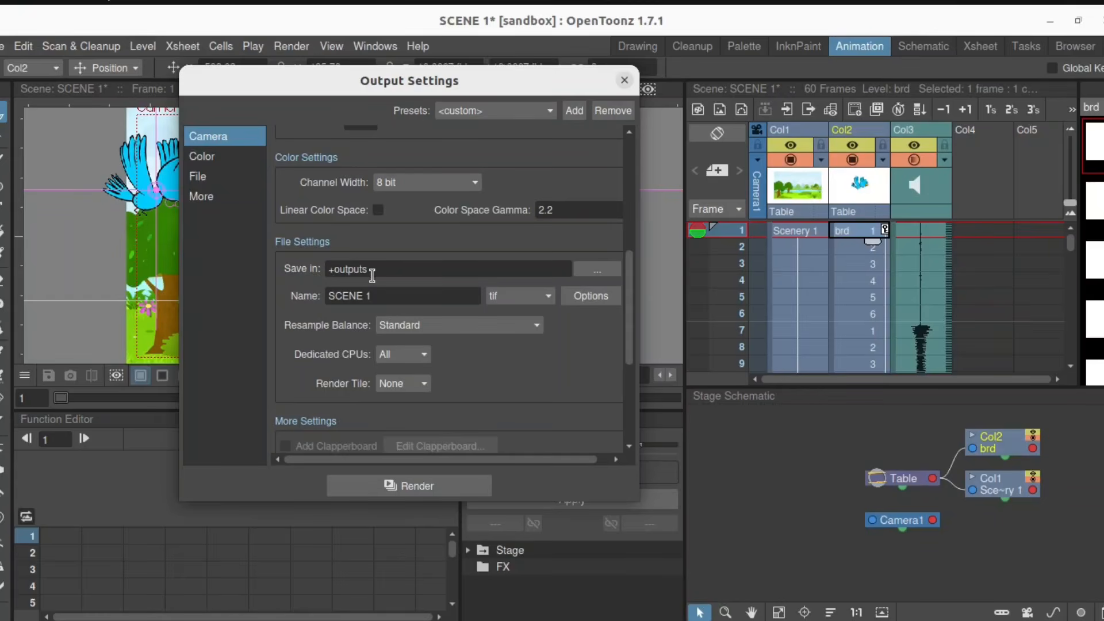
pyautogui.click(598, 269)
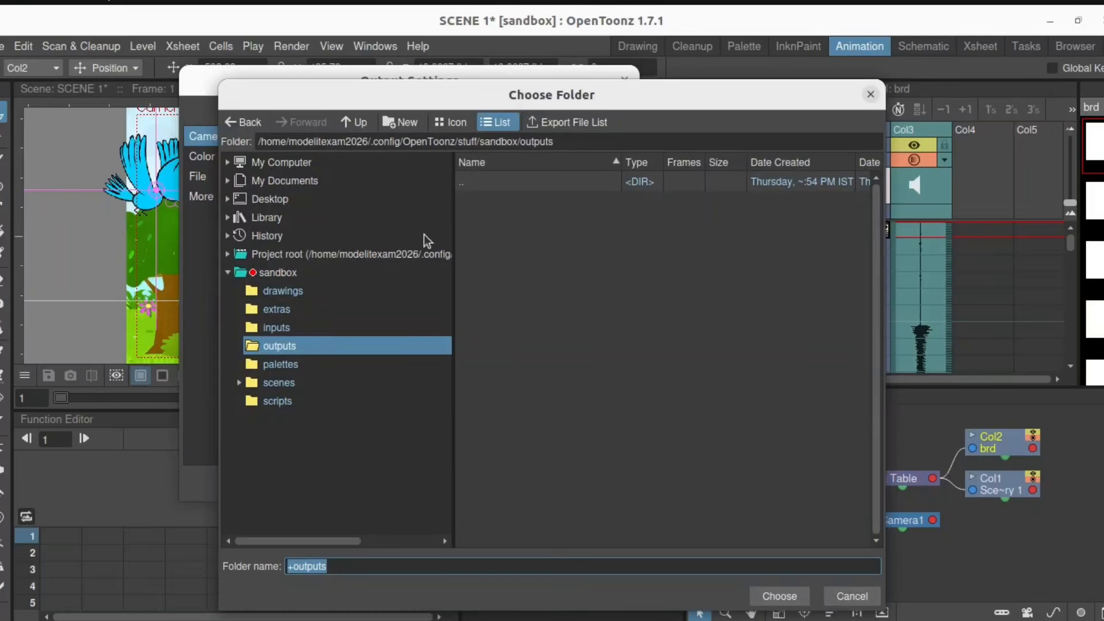
pyautogui.click(302, 181)
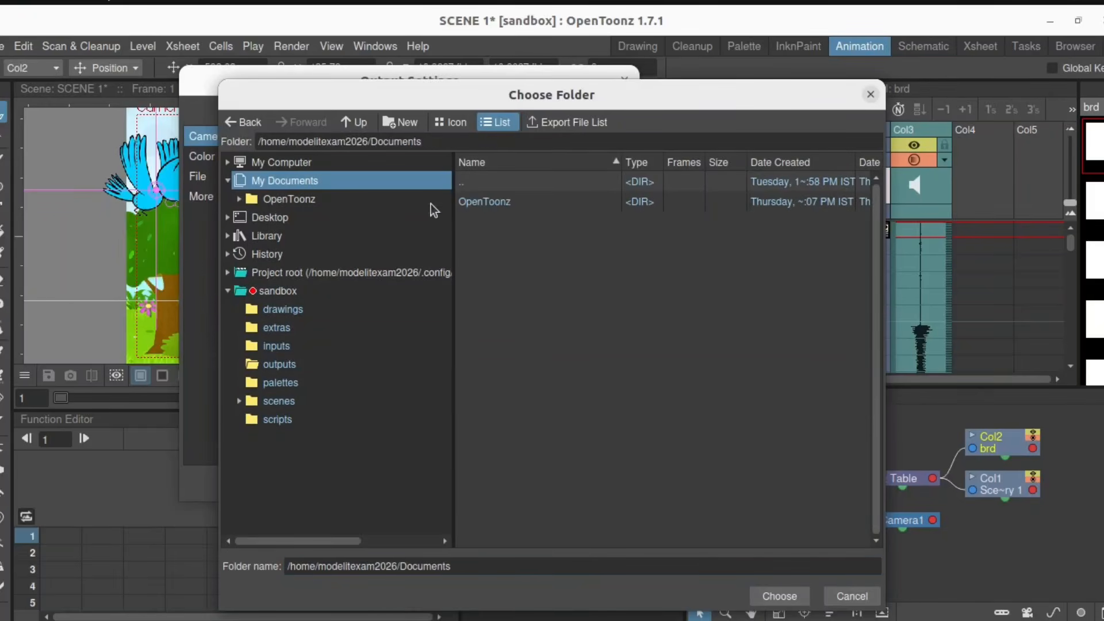
pyautogui.doubleClick(470, 187)
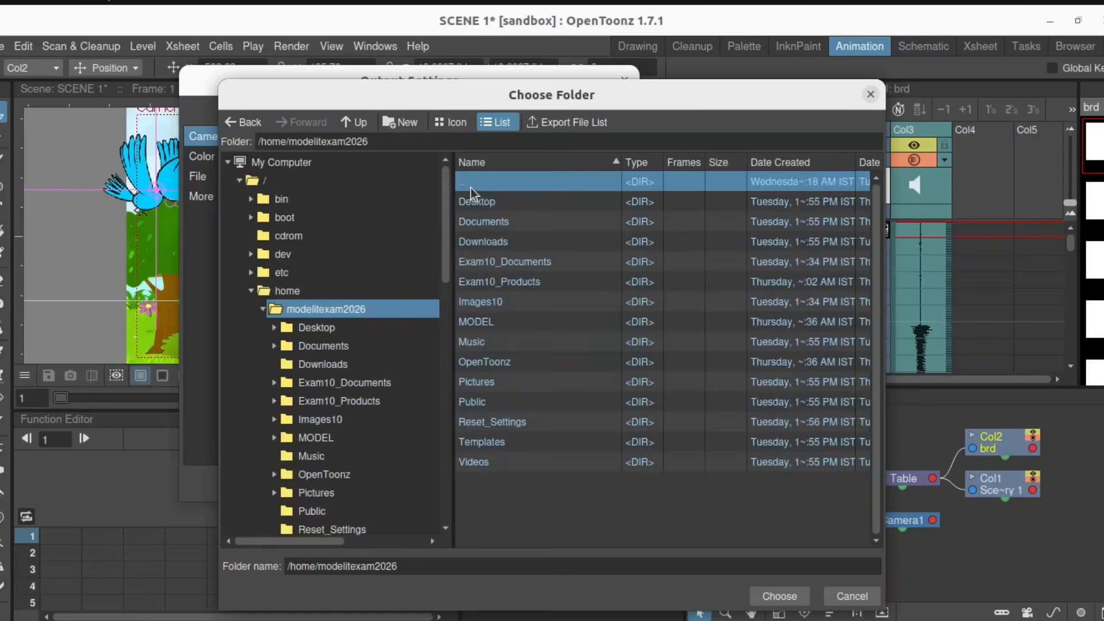
pyautogui.doubleClick(512, 282)
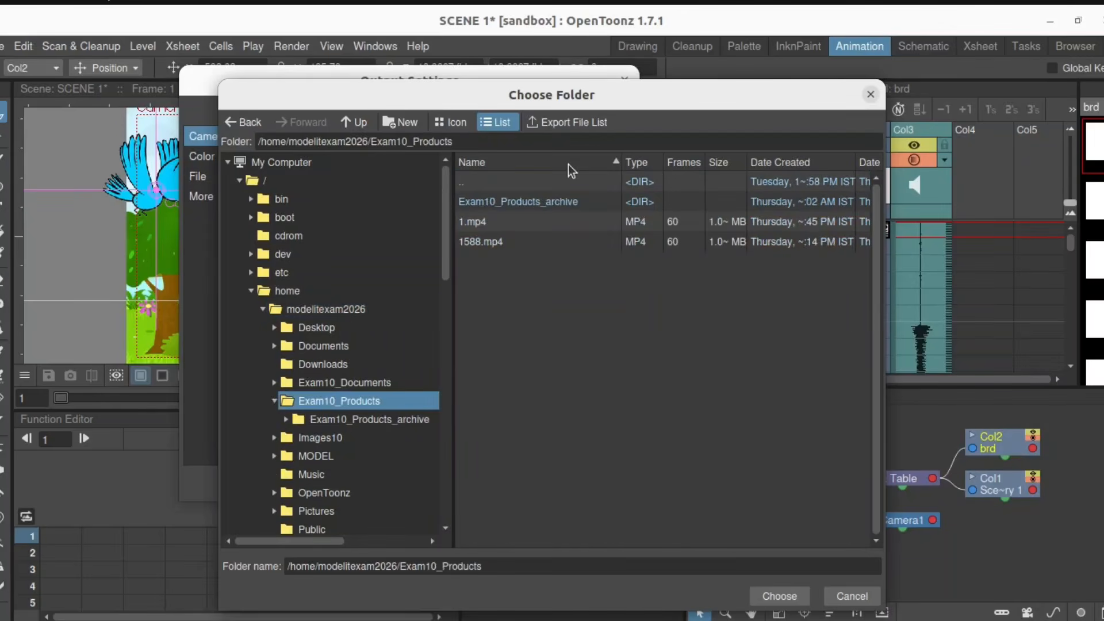
pyautogui.click(779, 596)
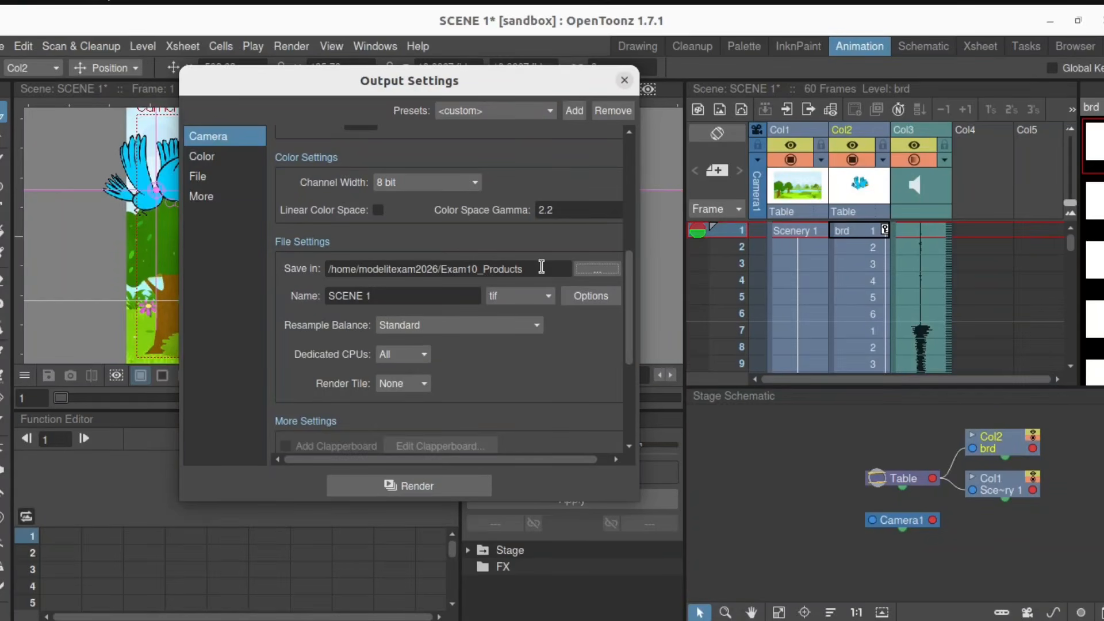
# - Name the output file 25899, set its format to mp4, and render the scene
pyautogui.click(387, 300)
pyautogui.moveTo(373, 298); pyautogui.dragTo(323, 283)
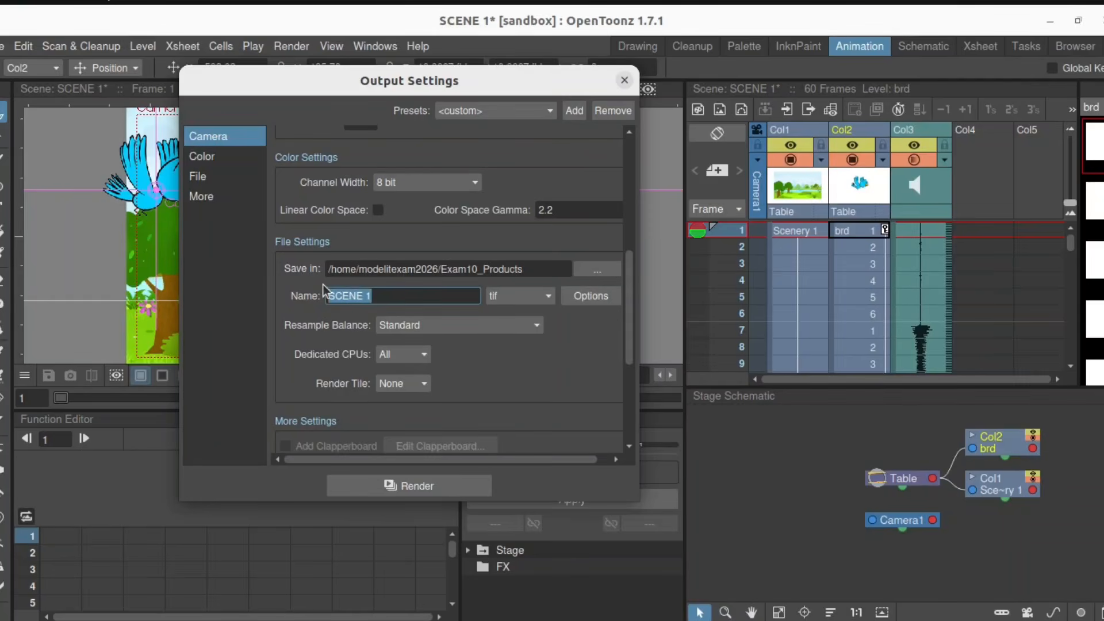
pyautogui.write('E')
pyautogui.click(530, 299)
pyautogui.click(522, 340)
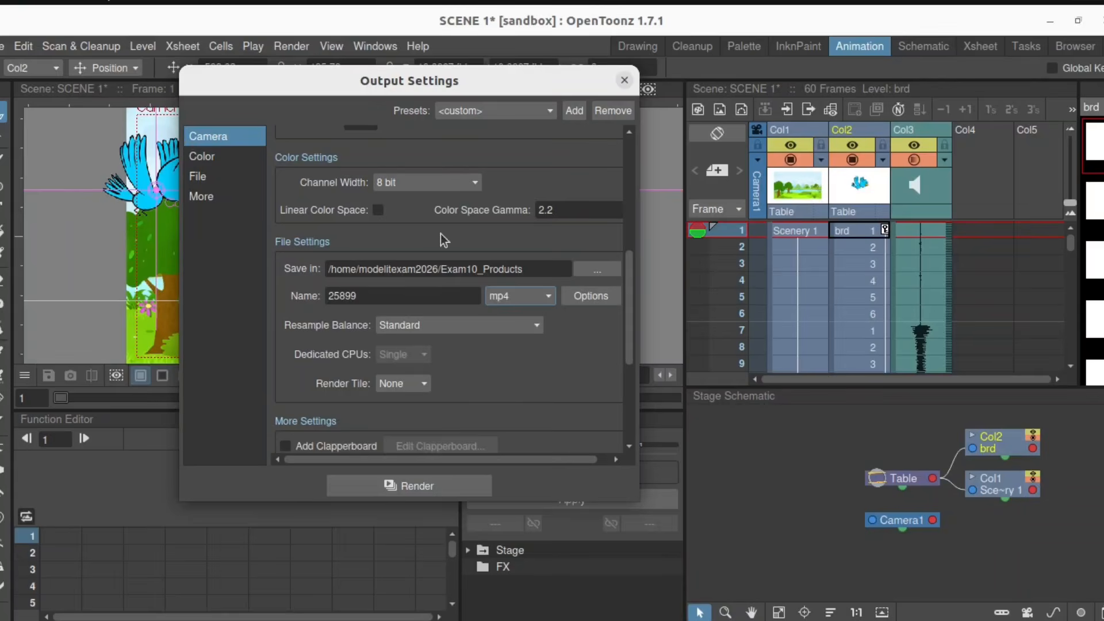
pyautogui.click(457, 483)
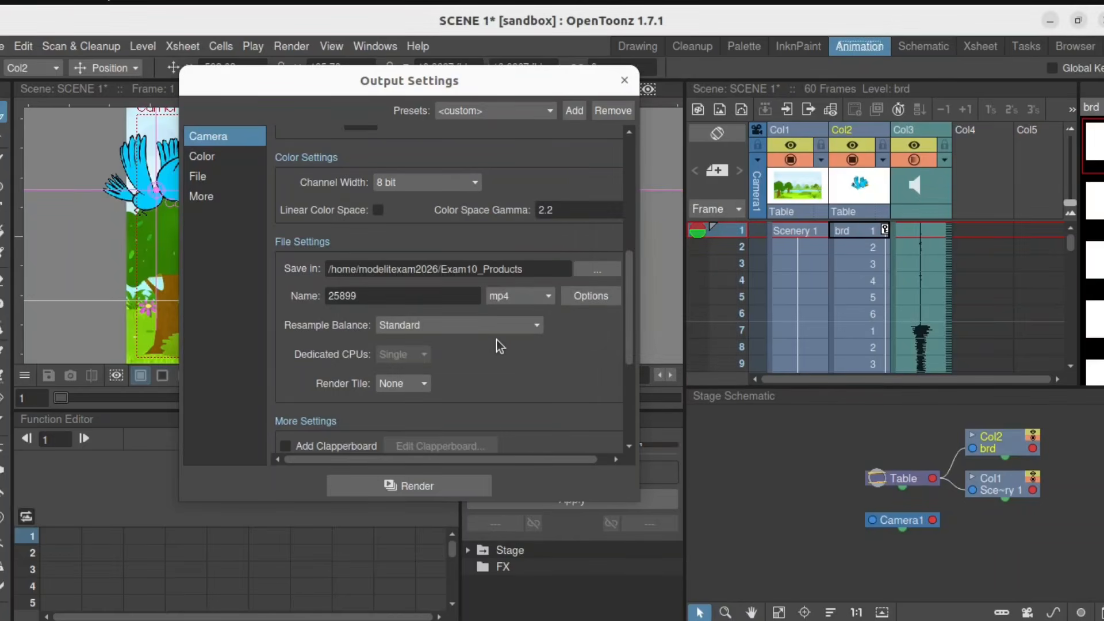
# - Close the output settings and quit OpenToonz, discarding the unsaved scene changes
pyautogui.click(624, 81)
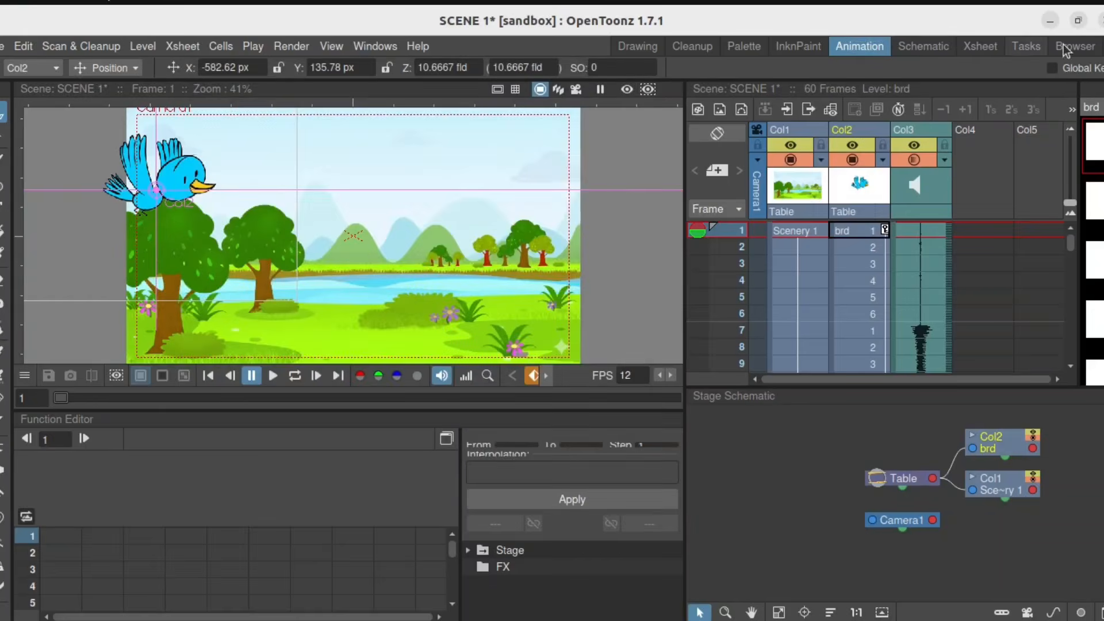
pyautogui.click(1102, 20)
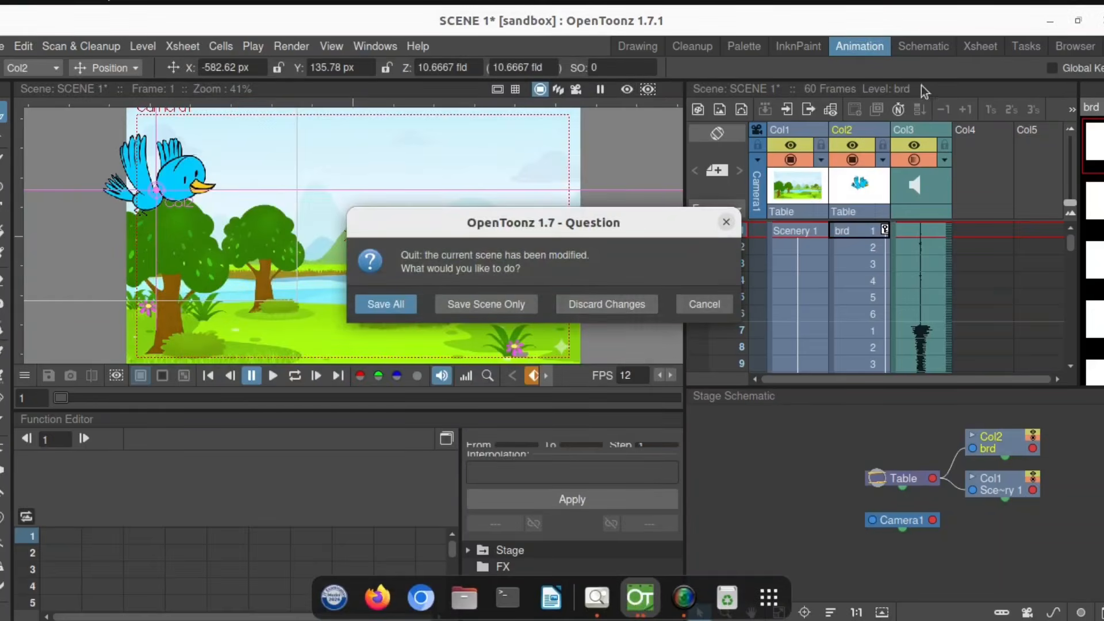
pyautogui.click(609, 301)
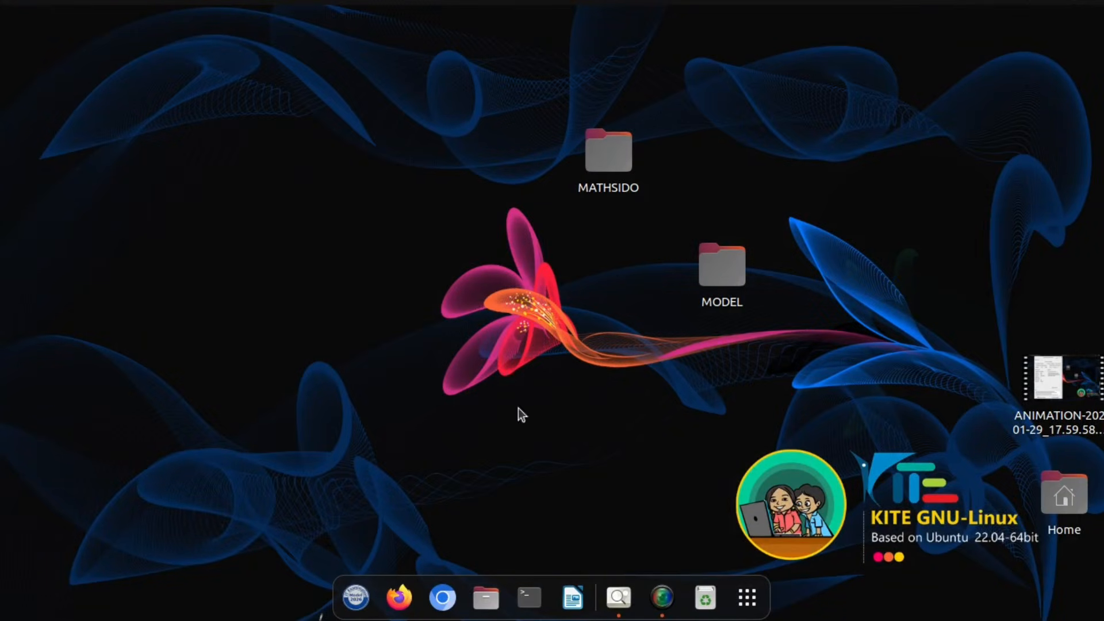
# - Open 25899.mp4 from the Exam10_Products folder in the file manager to review the rendered animation, and close the video player
pyautogui.doubleClick(1062, 494)
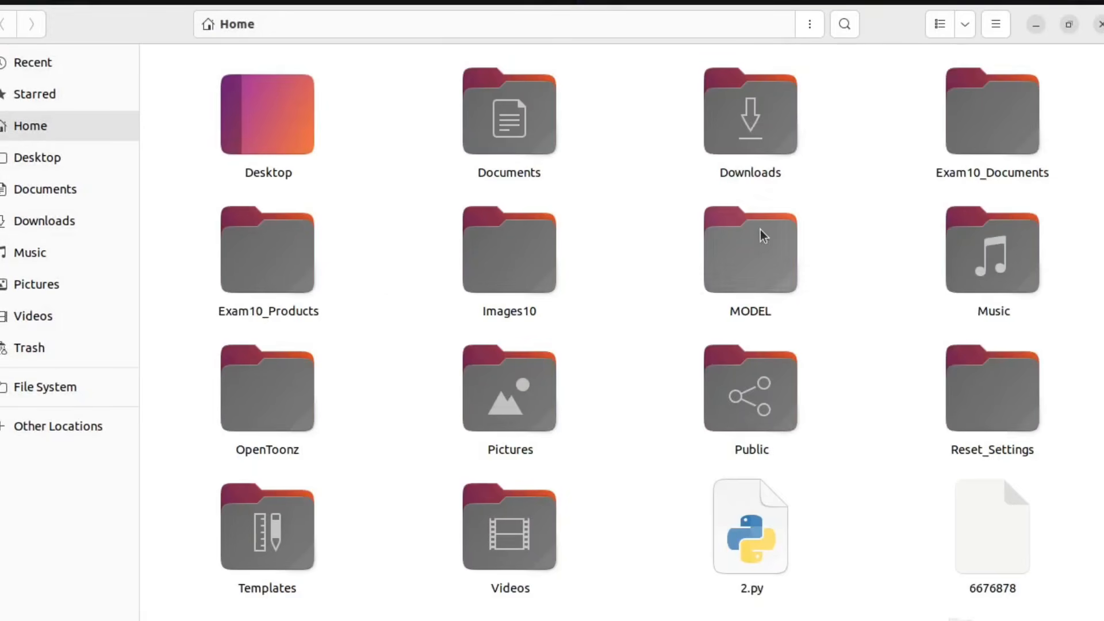
pyautogui.doubleClick(285, 270)
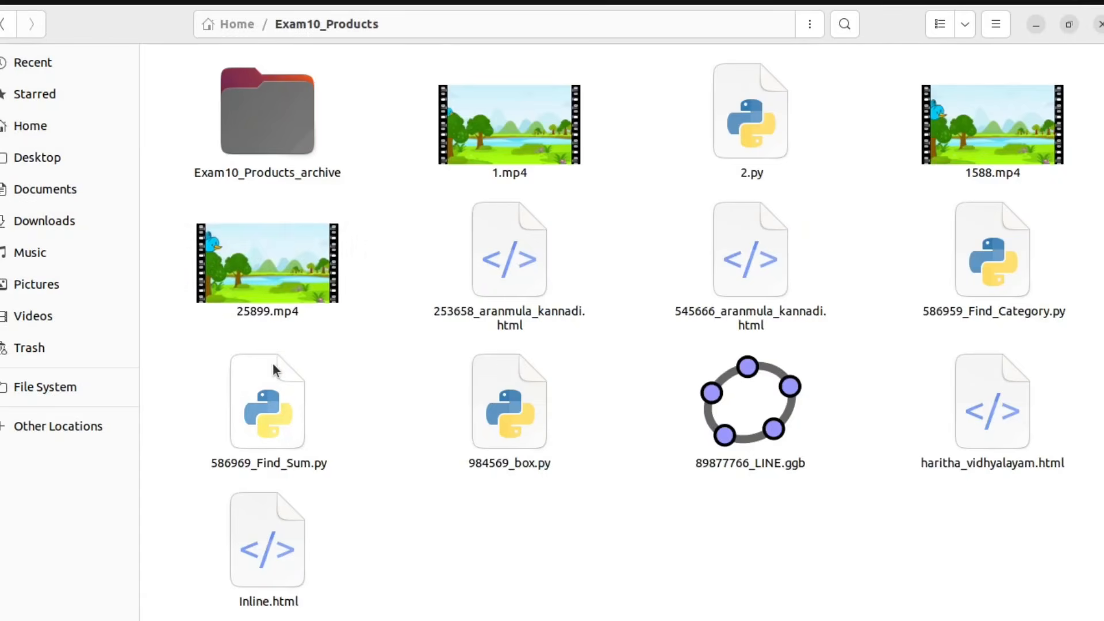
pyautogui.click(279, 282)
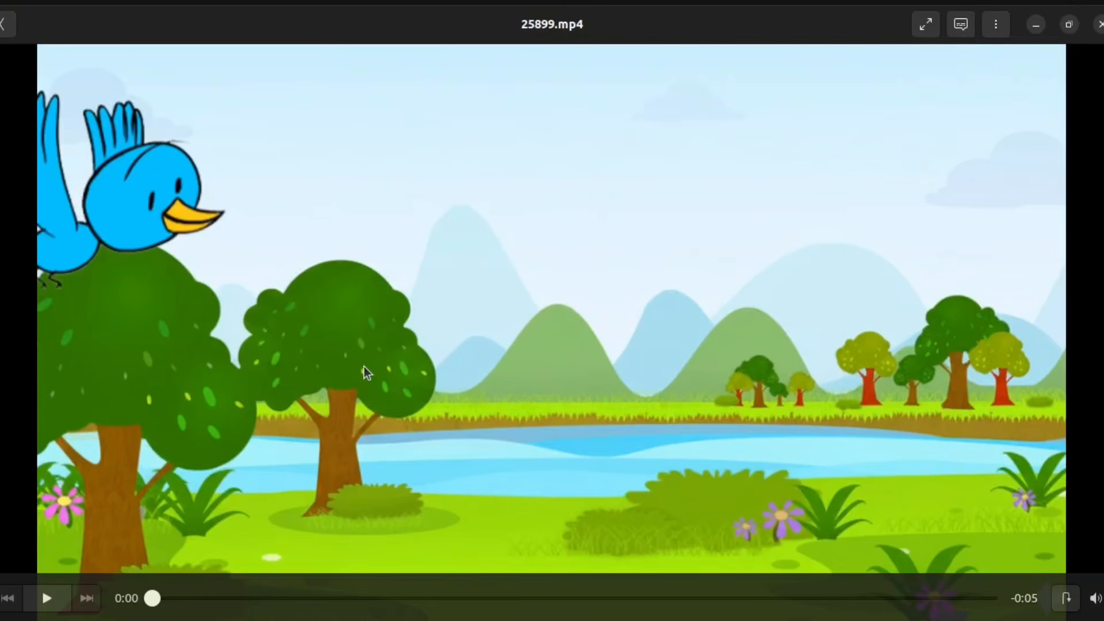
pyautogui.click(1098, 24)
pyautogui.click(43, 3)
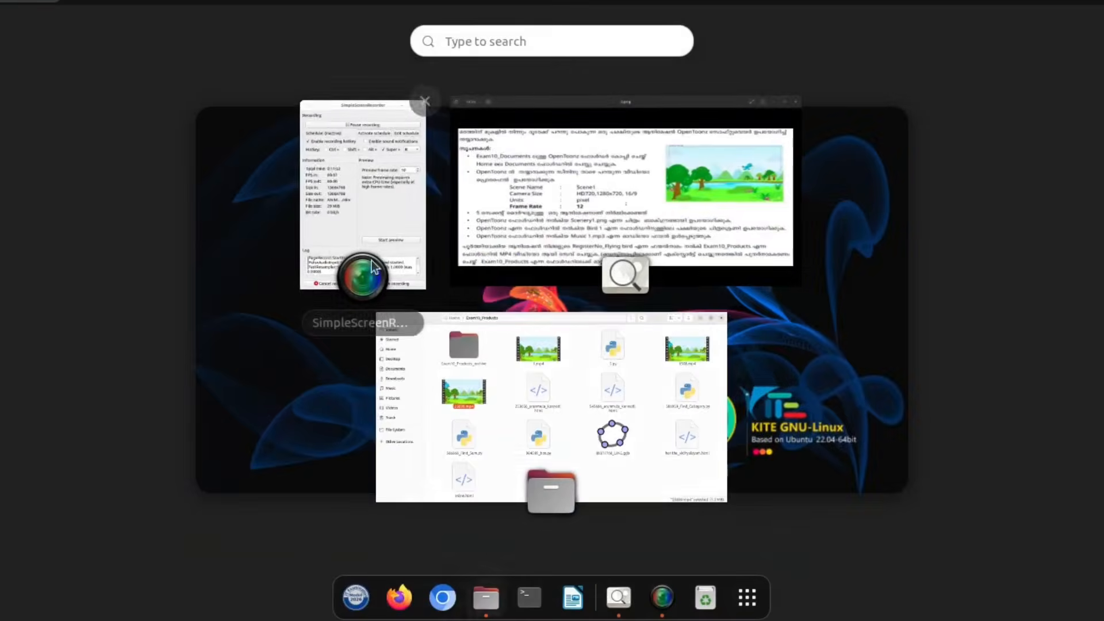
pyautogui.click(537, 231)
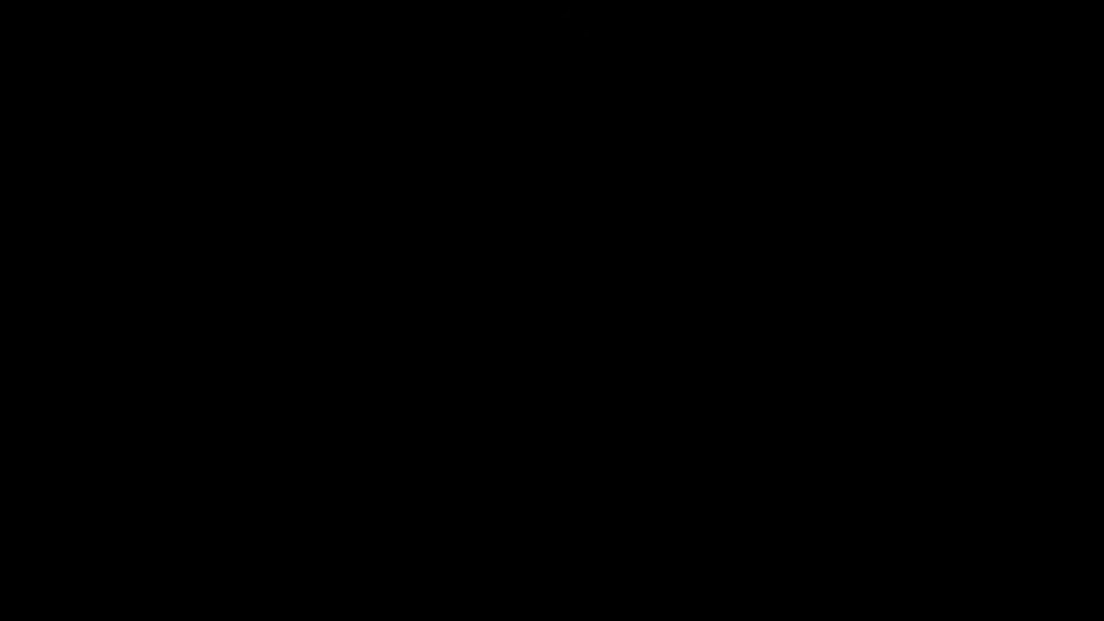